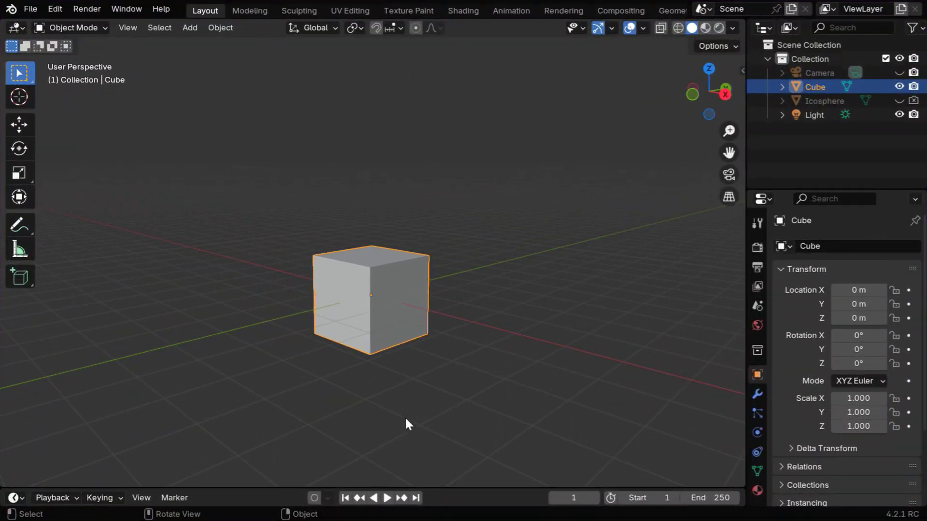
# Step: Delete the default cube and add a UV sphere at the world origin
pyautogui.press('x')
pyautogui.click(345, 298)
pyautogui.click(194, 31)
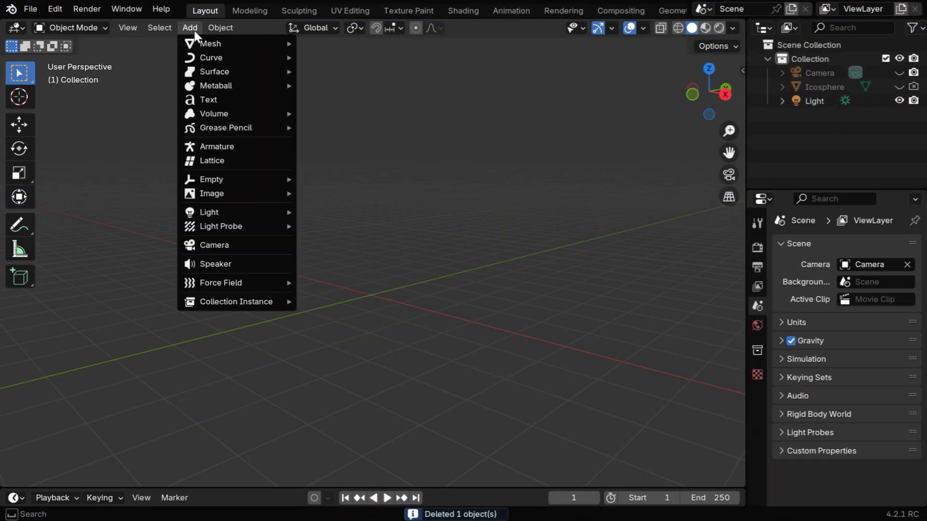
pyautogui.moveTo(198, 42)
pyautogui.click(319, 85)
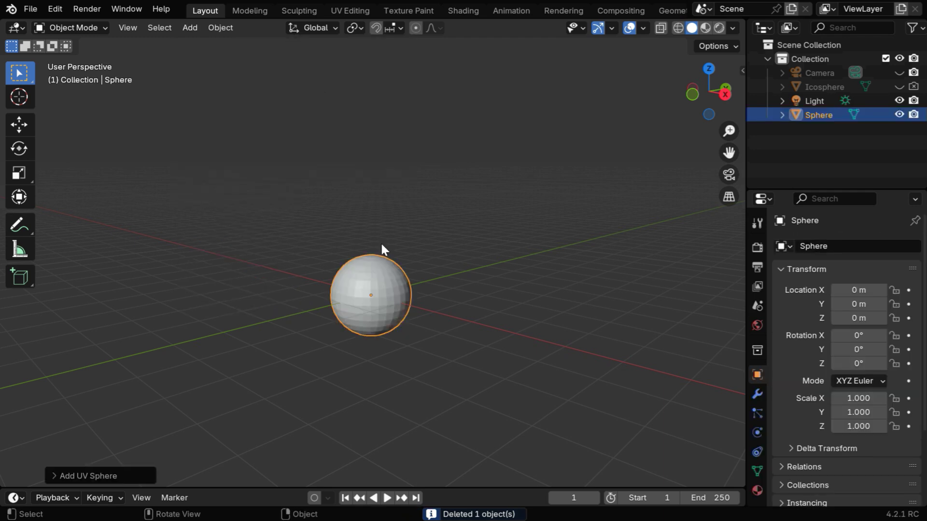
# Step: Scale the UV sphere uniformly to 0.1
pyautogui.write('s')
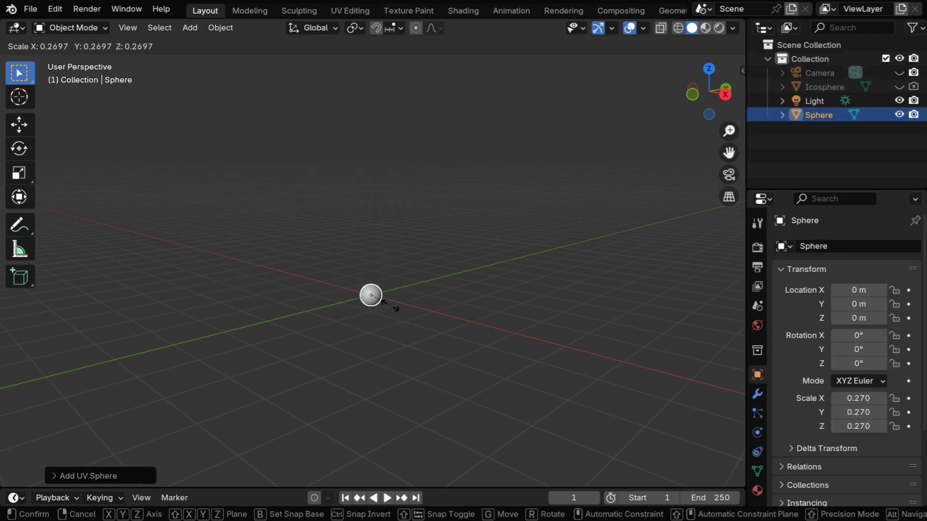
pyautogui.write('.1')
pyautogui.press('Return')
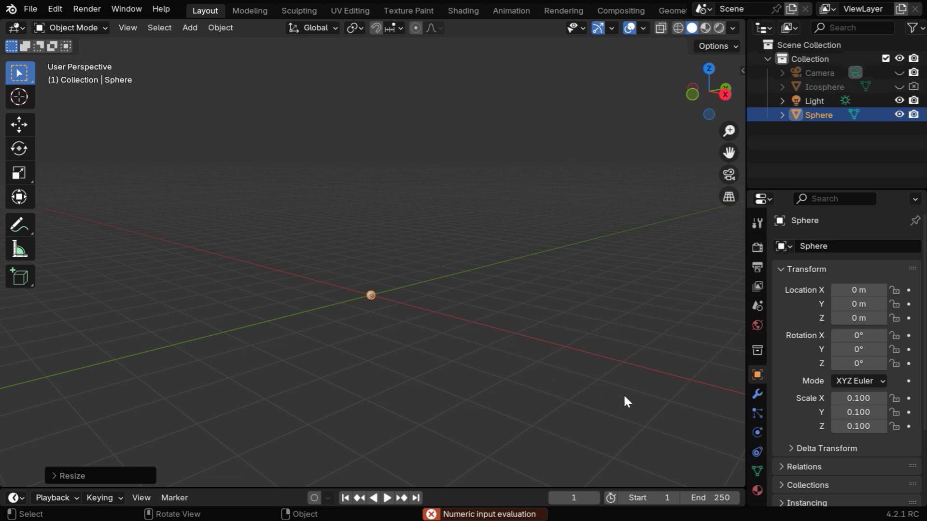
# Step: Add an emitter particle system to the sphere and set its object-aligned Z velocity to 10 m/s
pyautogui.click(756, 414)
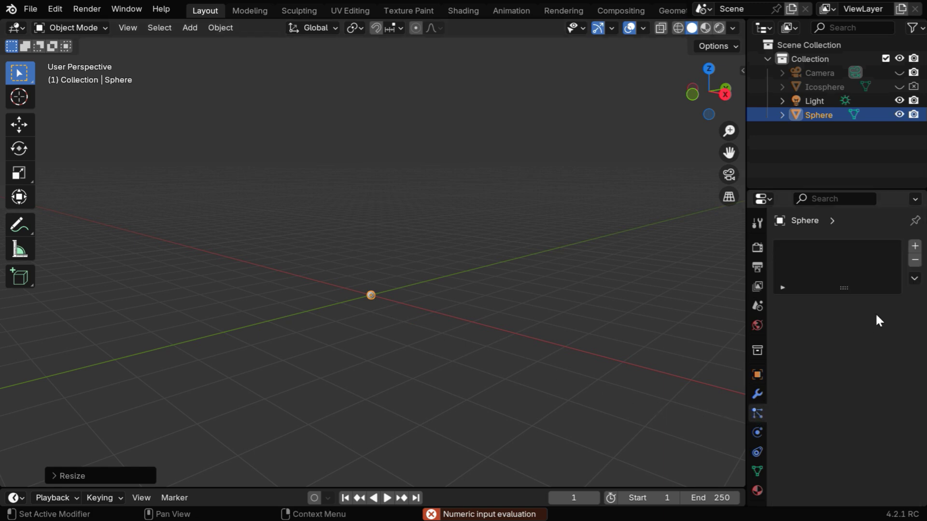
pyautogui.click(915, 246)
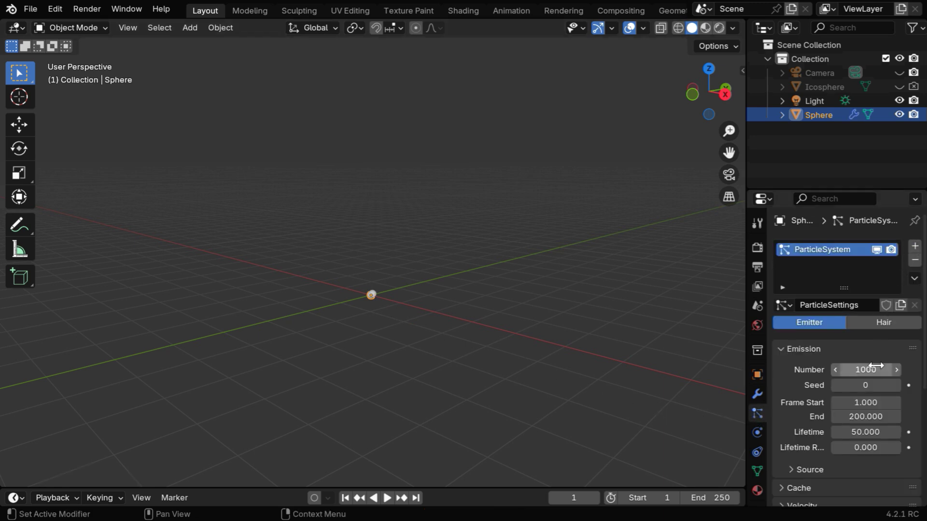
pyautogui.scroll(-8, 848, 391)
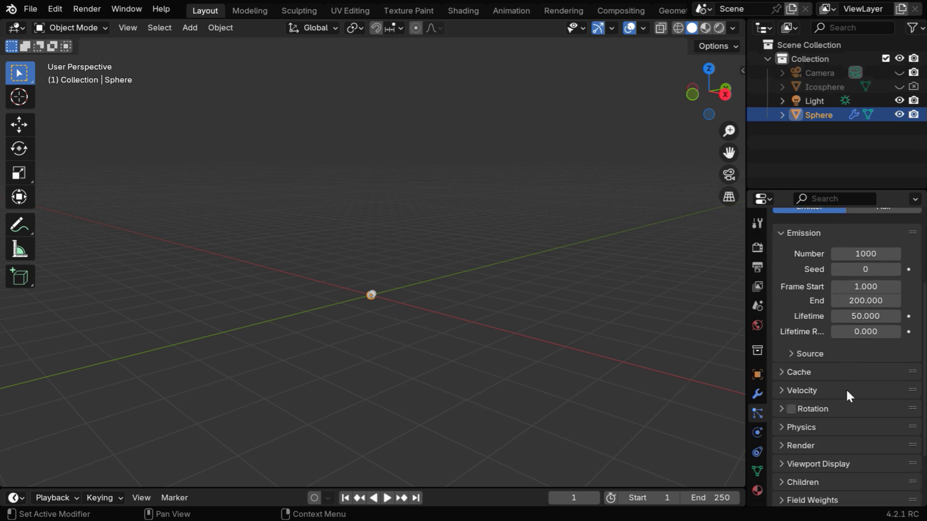
pyautogui.click(782, 314)
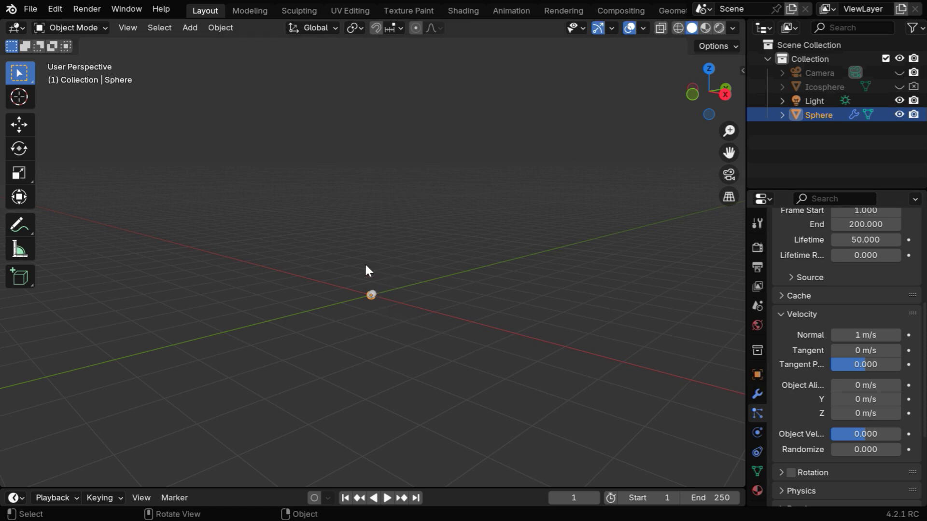
pyautogui.click(873, 414)
pyautogui.write('10')
pyautogui.press('Return')
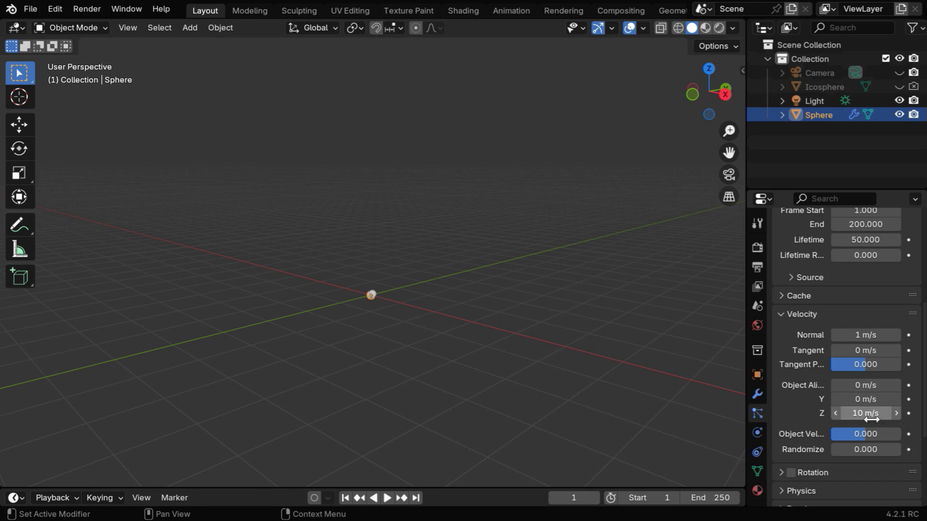
# Step: Play the animation to check the upward particle spray from a lower viewing angle, and pause it
pyautogui.click(386, 499)
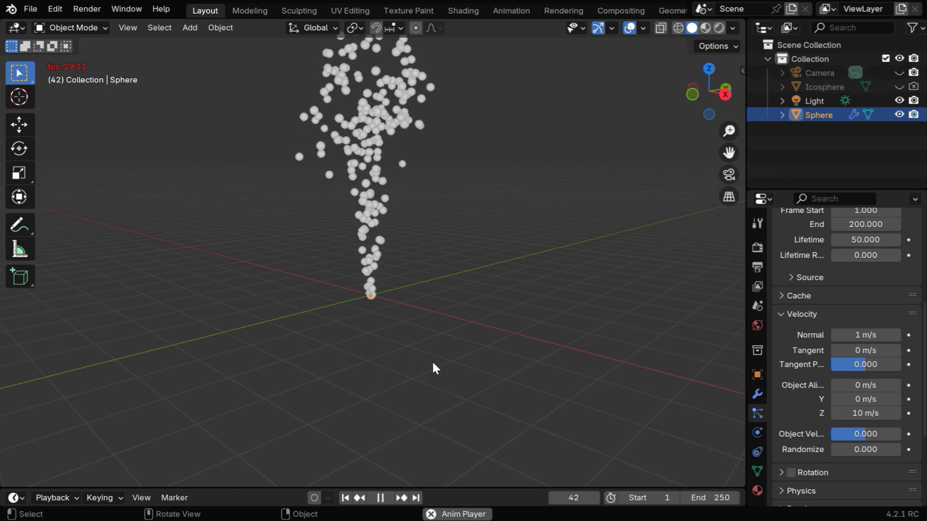
pyautogui.moveTo(439, 378); pyautogui.dragTo(426, 417, button='middle')
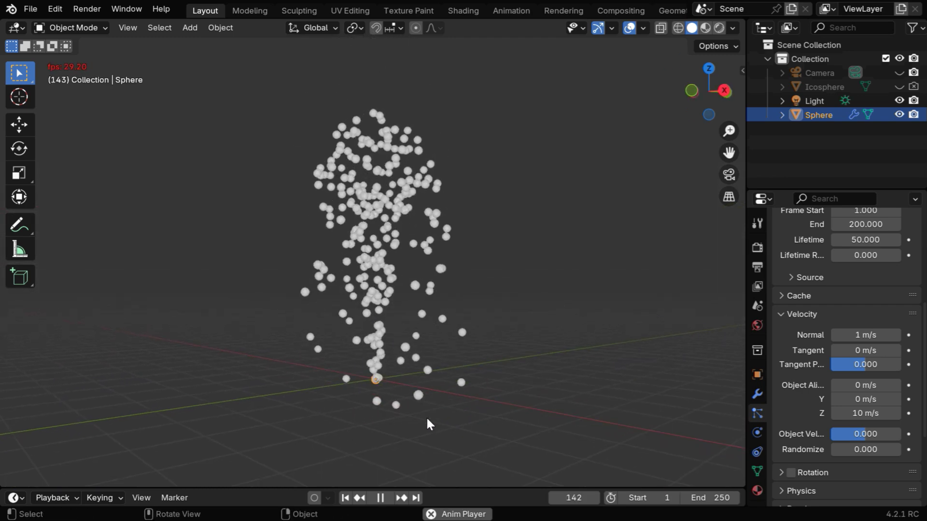
pyautogui.click(380, 499)
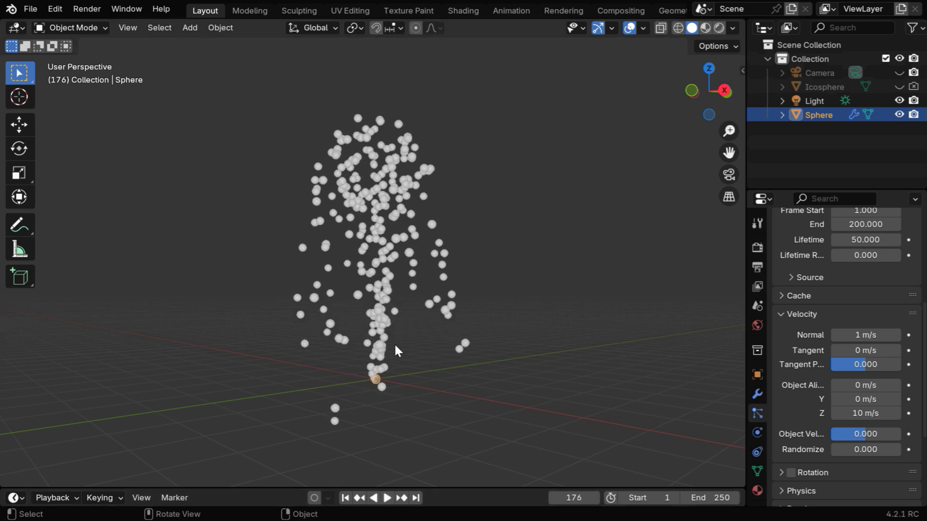
# Step: Set the particles' Normal velocity to 1.5 m/s
pyautogui.click(864, 335)
pyautogui.write('1.5')
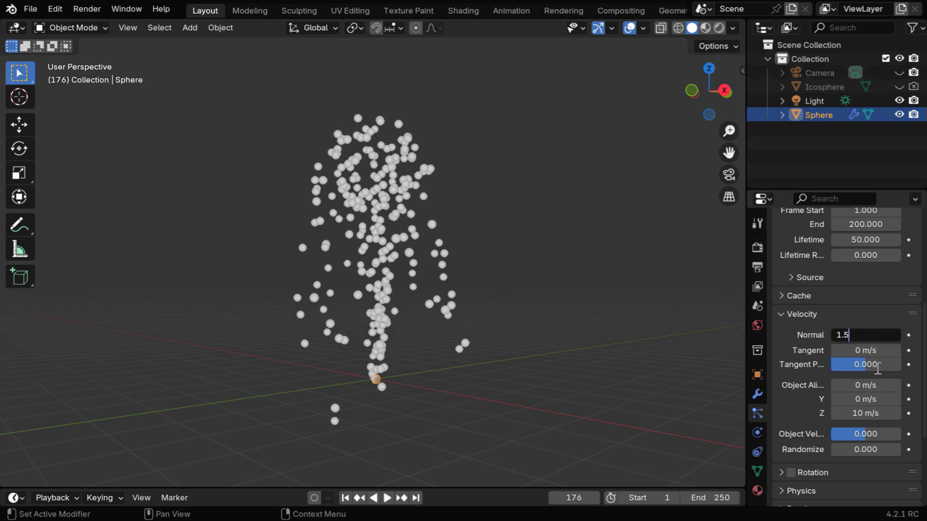
pyautogui.press('Return')
# Step: Play the animation from the first frame to check the particles' spread, and return to frame 1
pyautogui.click(345, 498)
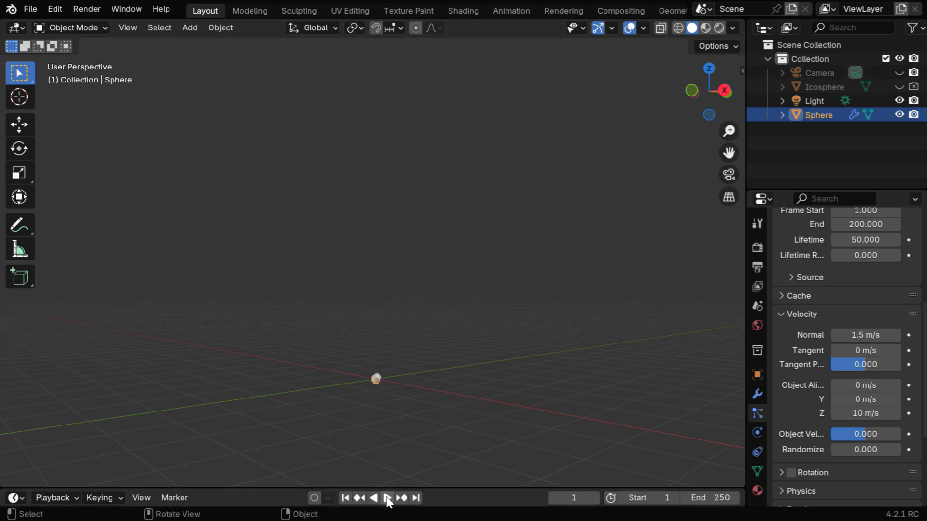
pyautogui.click(388, 497)
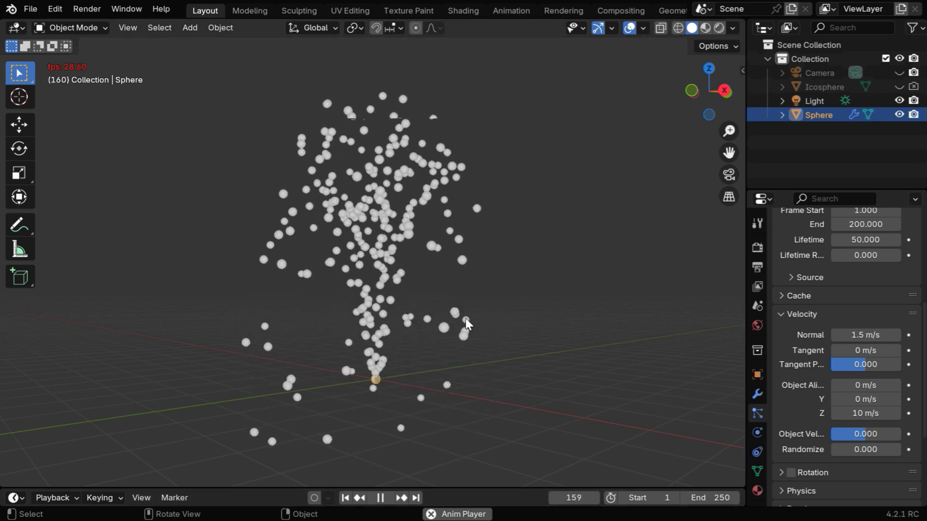
pyautogui.click(383, 498)
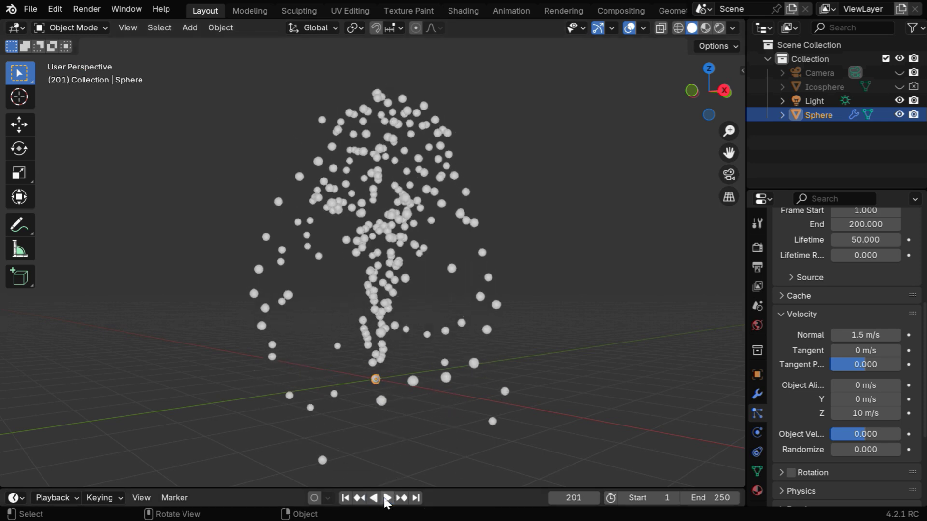
pyautogui.click(345, 498)
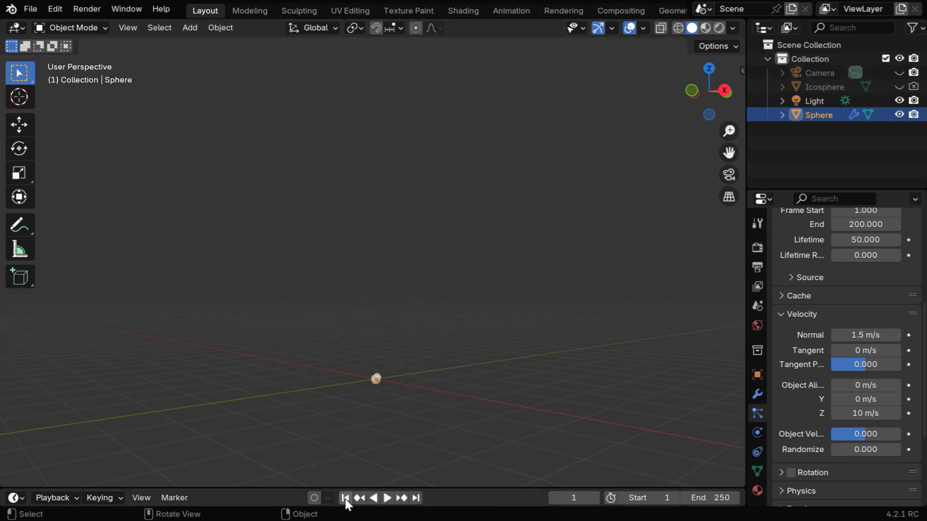
# Step: Unhide the Icosphere in the viewport and switch to rendered viewport shading
pyautogui.click(898, 87)
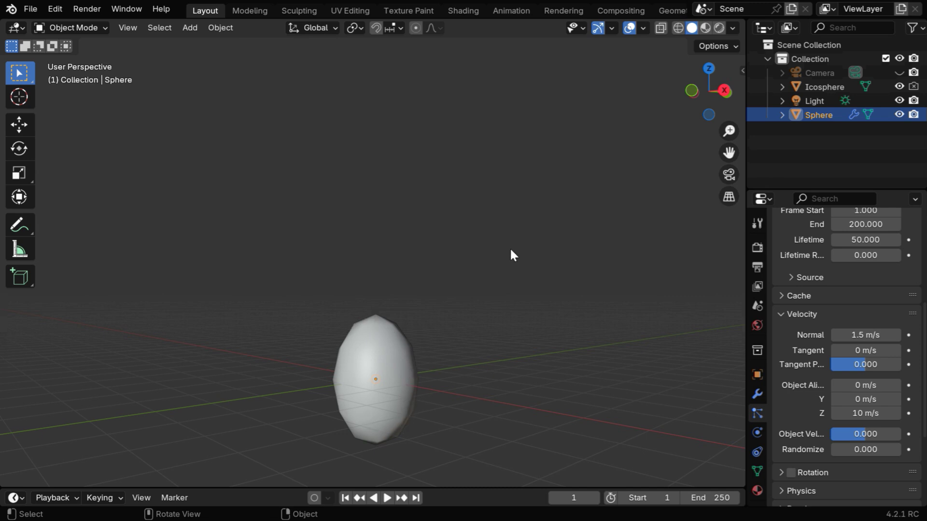
pyautogui.click(719, 28)
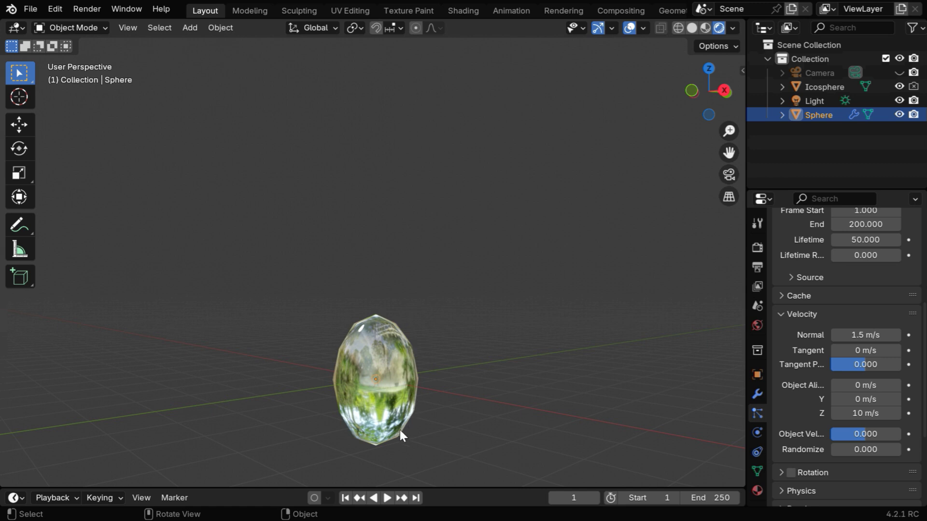
# Step: Render the sphere's particles as Object, with the Icosphere as the instance object
pyautogui.scroll(-7, 824, 371)
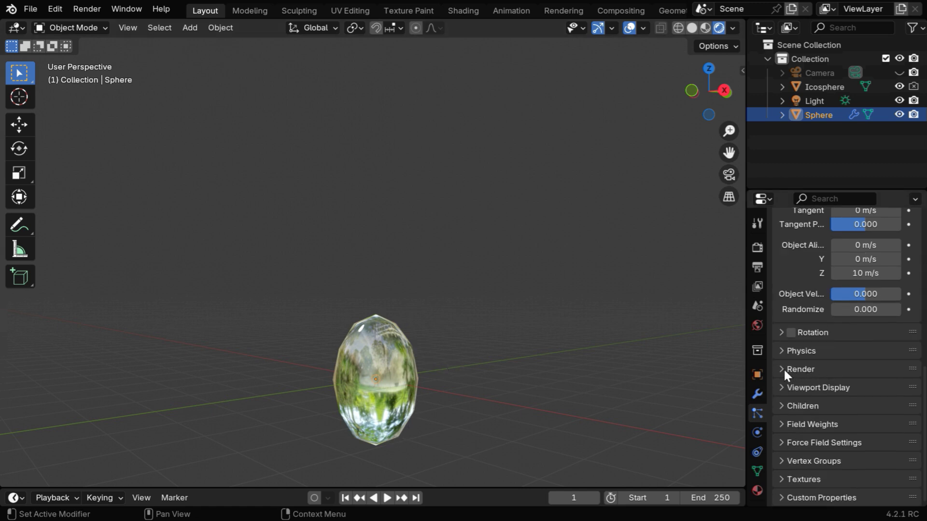
pyautogui.click(783, 368)
pyautogui.scroll(-6, 826, 379)
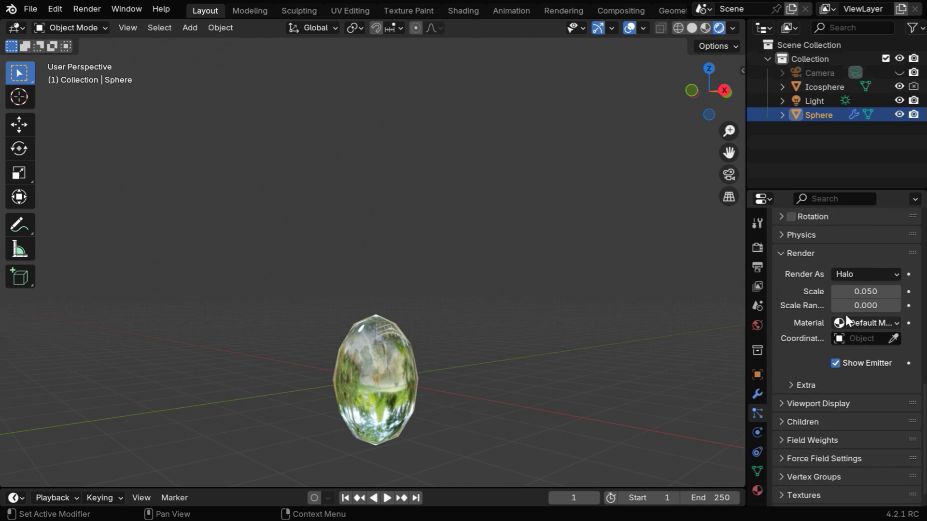
pyautogui.click(871, 273)
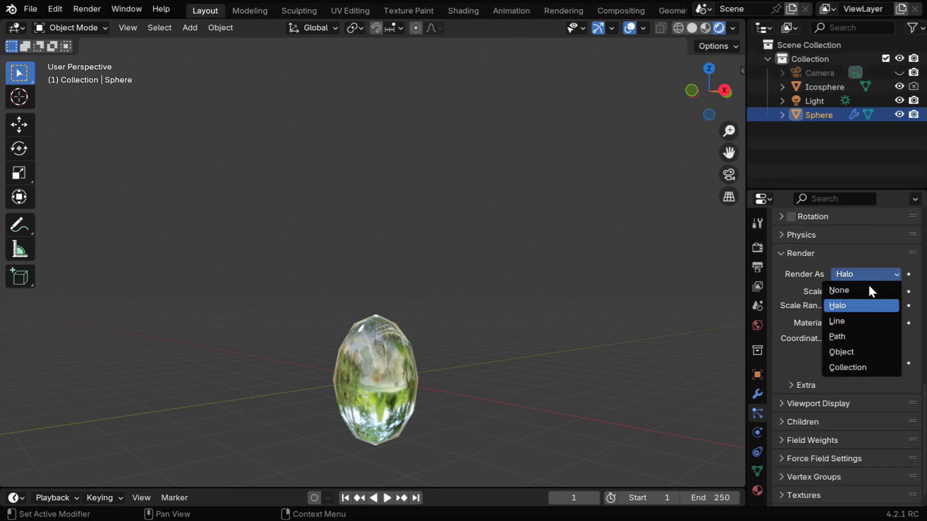
pyautogui.click(851, 352)
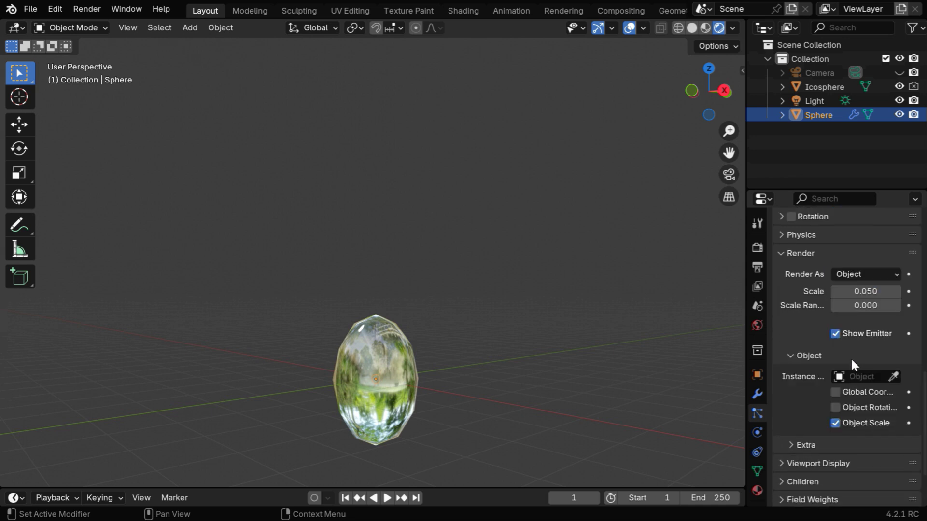
pyautogui.click(892, 376)
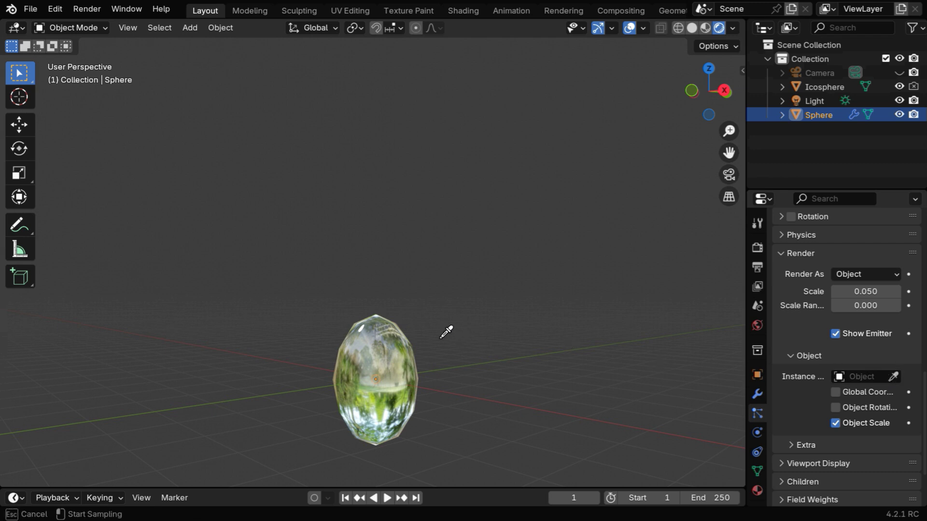
pyautogui.click(383, 328)
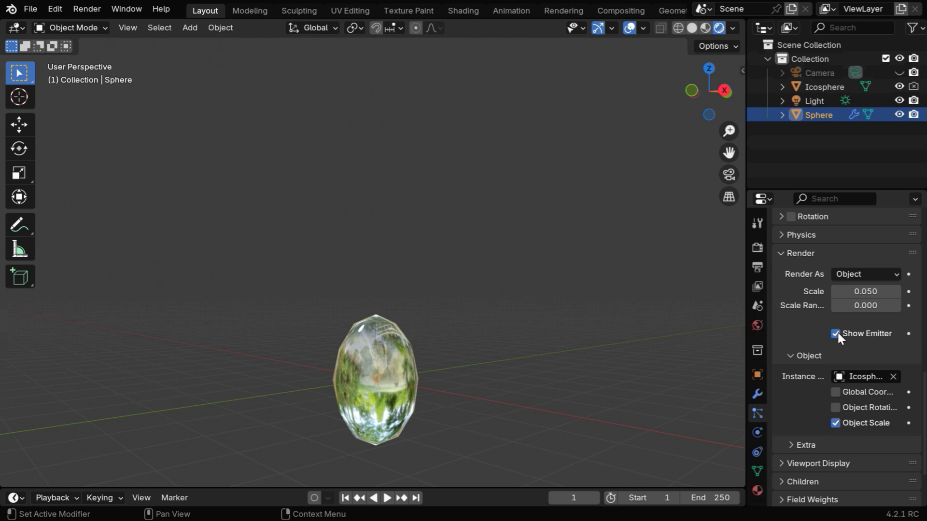
# Step: Hide the Icosphere in the viewport and play the animation to preview the instanced droplets, pausing it at the end
pyautogui.click(899, 87)
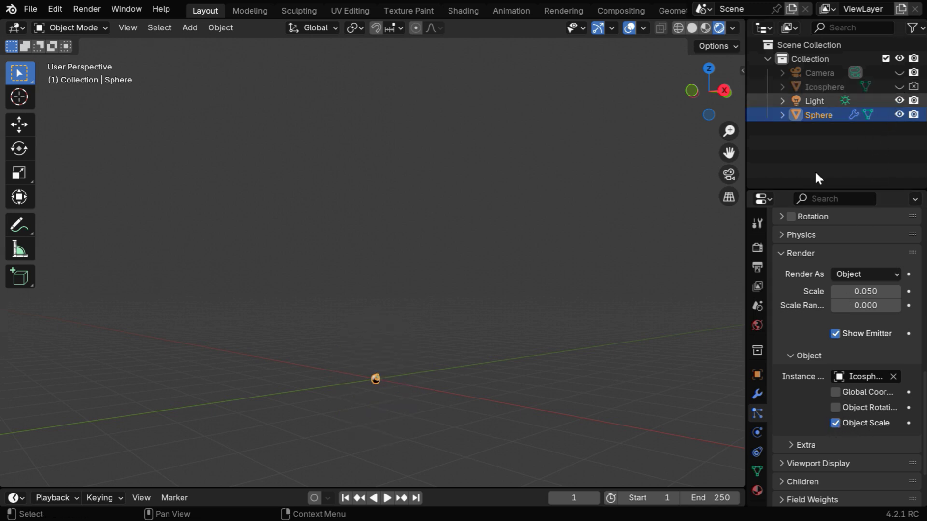
pyautogui.click(425, 476)
pyautogui.click(386, 498)
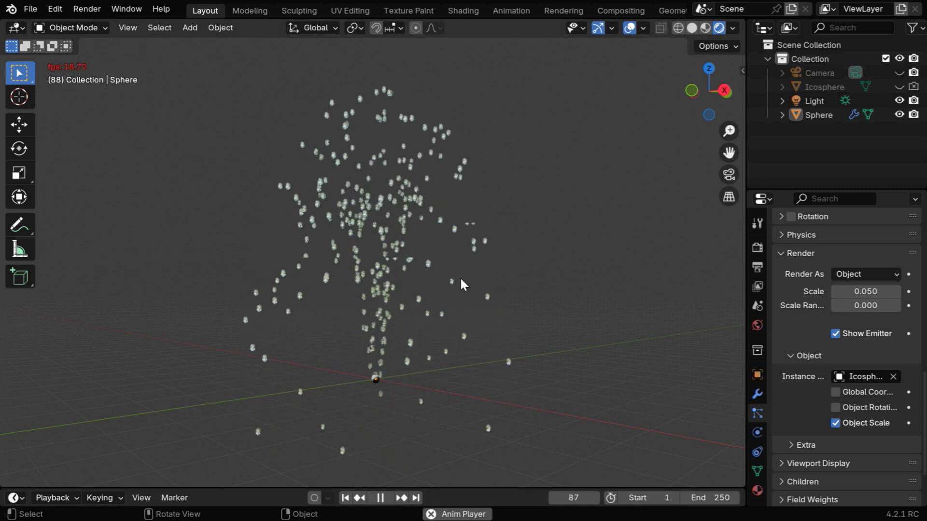
pyautogui.click(385, 496)
# Step: Set the Icosphere's scale to 0.5 in X and Y and 0.75 in Z
pyautogui.click(825, 87)
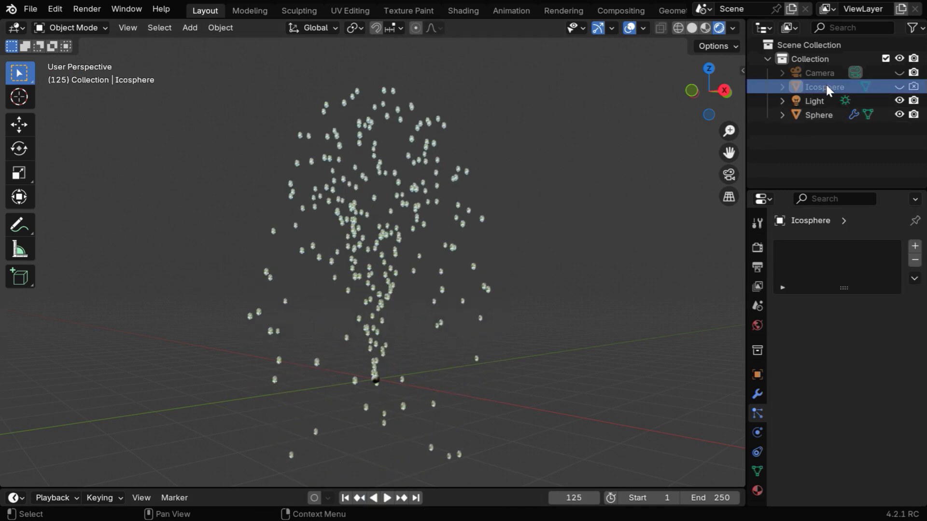
pyautogui.click(757, 374)
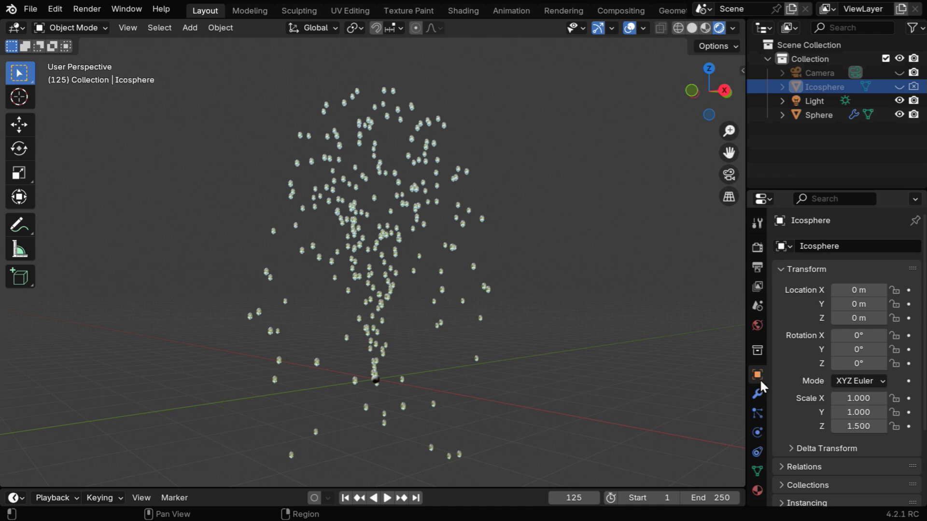
pyautogui.moveTo(859, 398); pyautogui.dragTo(858, 412)
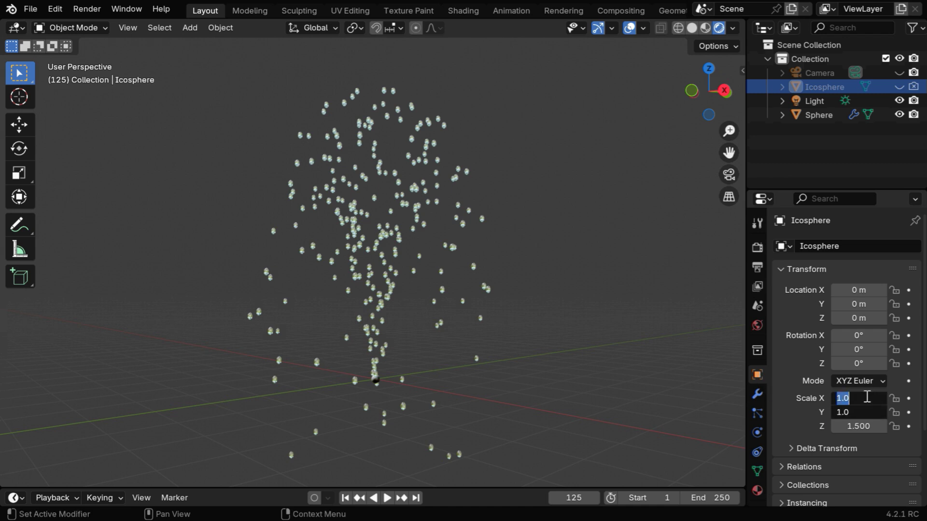
pyautogui.write('0.5')
pyautogui.press('Return')
pyautogui.click(859, 426)
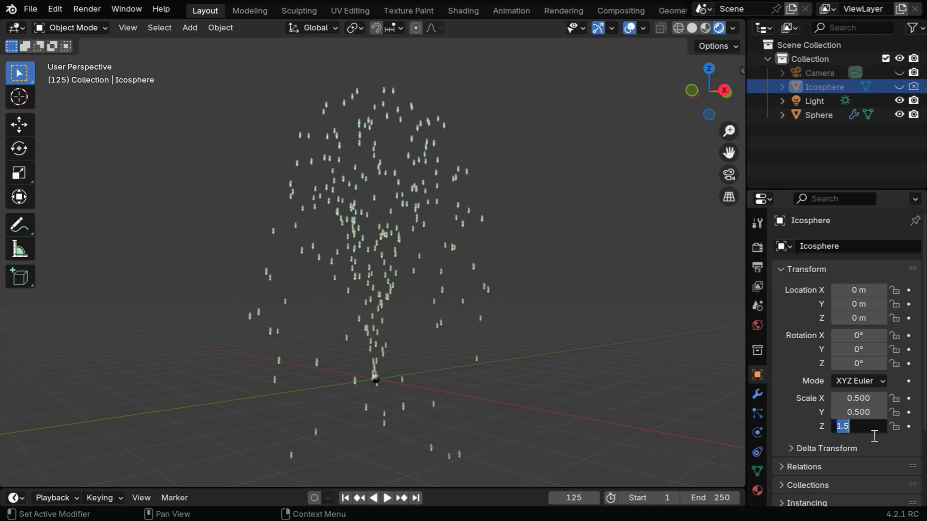
pyautogui.write('.75')
pyautogui.press('Return')
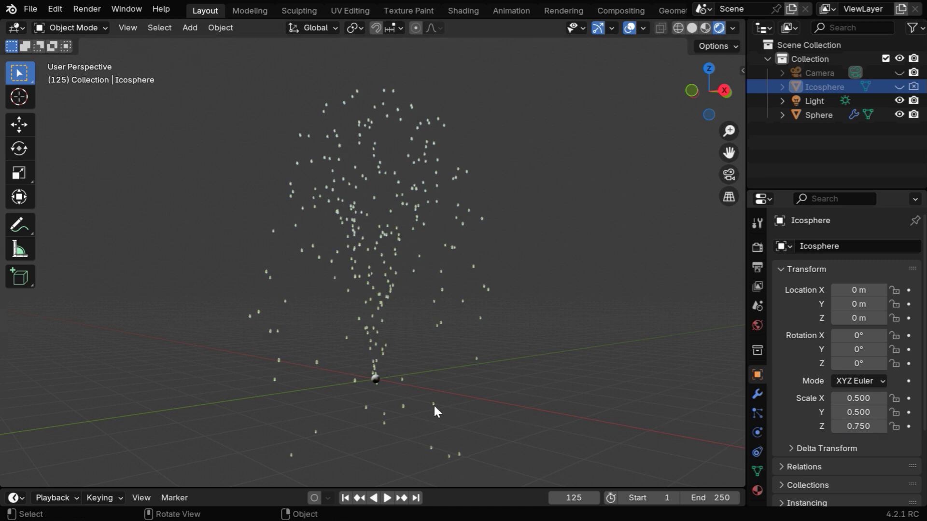
# Step: Replay the animation from the first frame to check the smaller droplets, and pause it
pyautogui.click(346, 499)
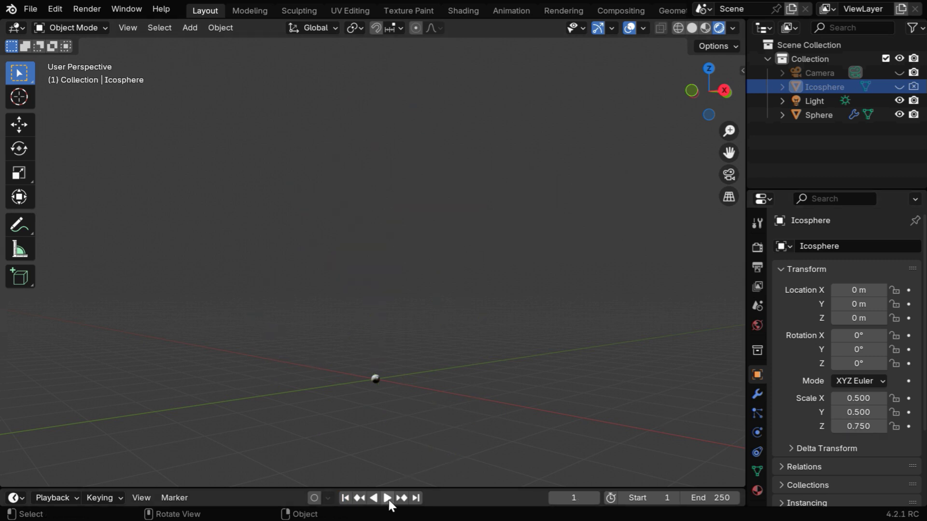
pyautogui.click(389, 499)
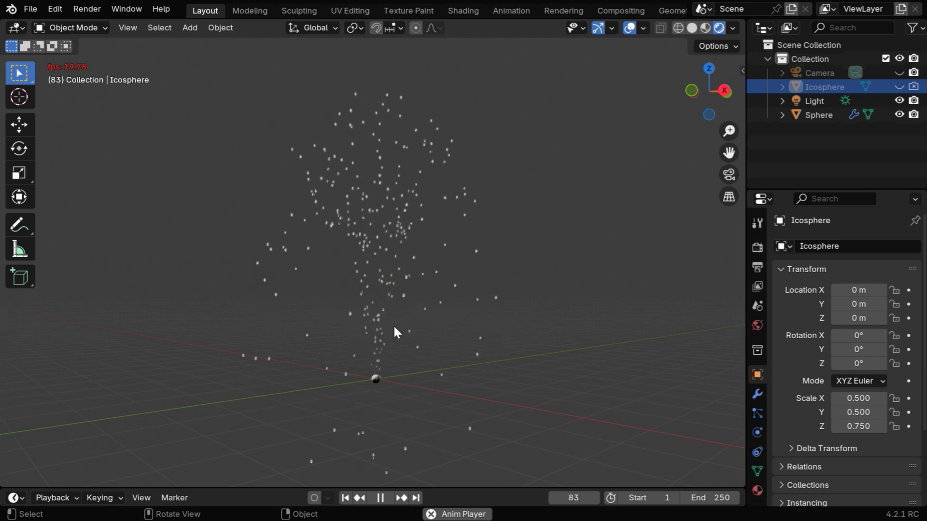
pyautogui.press('space')
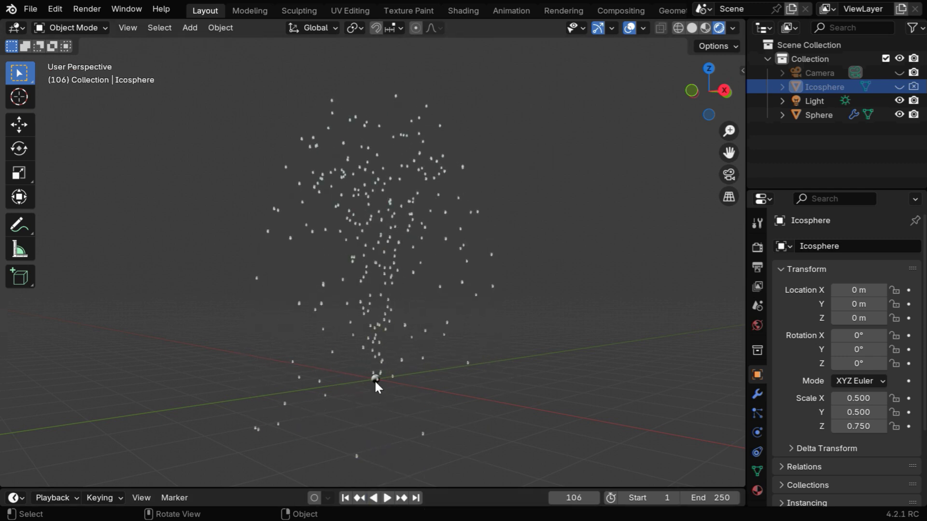
# Step: Set the emission number of the sphere's particle system to 5000
pyautogui.click(375, 379)
pyautogui.click(757, 413)
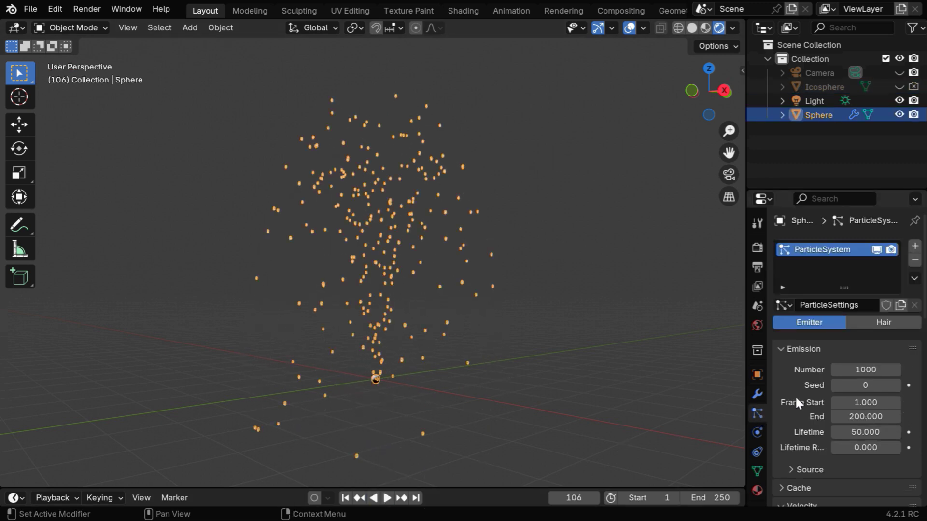
pyautogui.click(862, 370)
pyautogui.write('5')
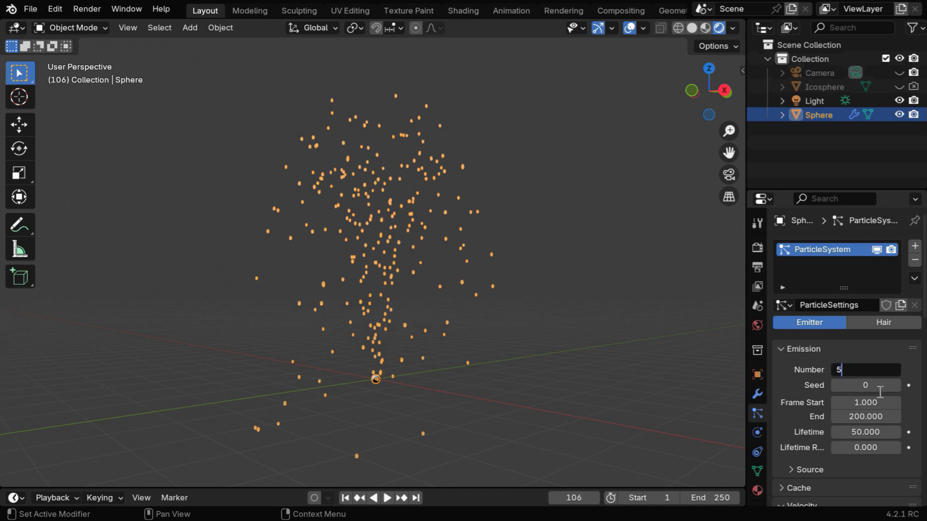
pyautogui.press('Return')
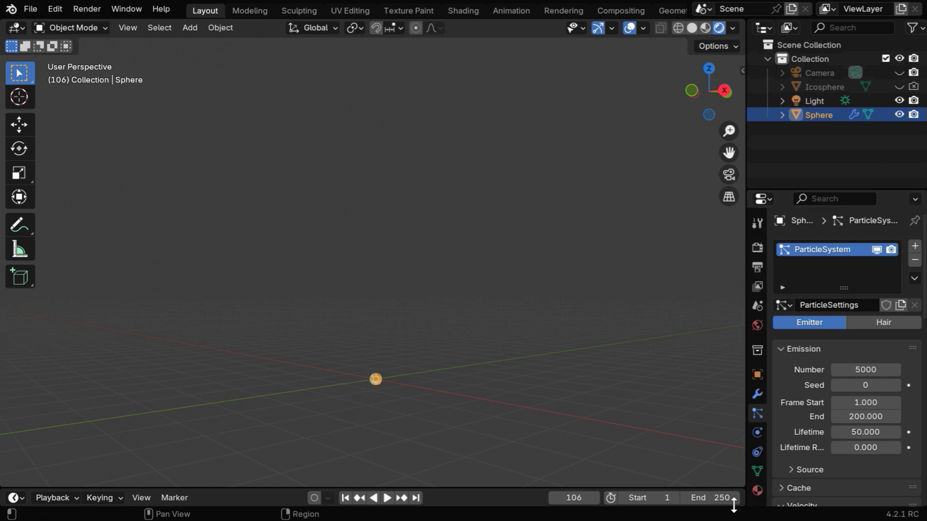
# Step: Set the sphere's particle emission end frame to 250 and the particle lifetime to 100
pyautogui.click(859, 416)
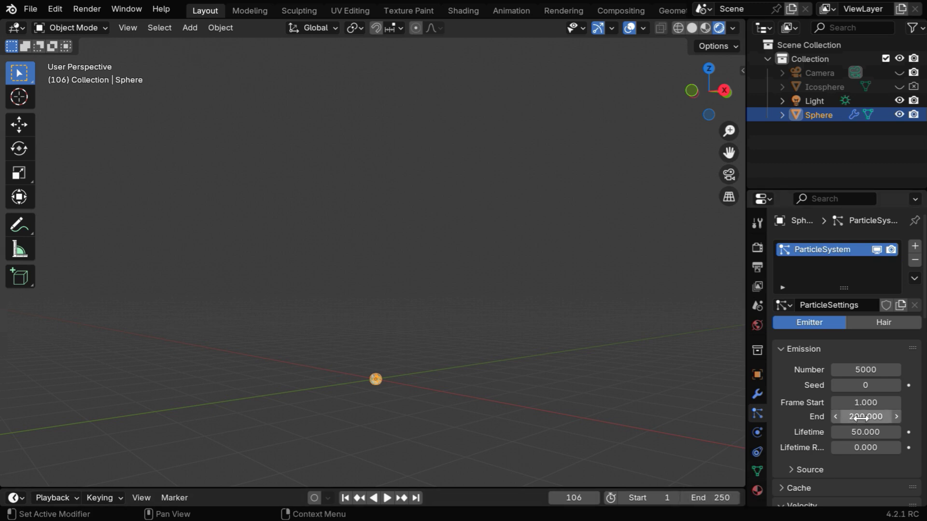
pyautogui.write('250')
pyautogui.press('Return')
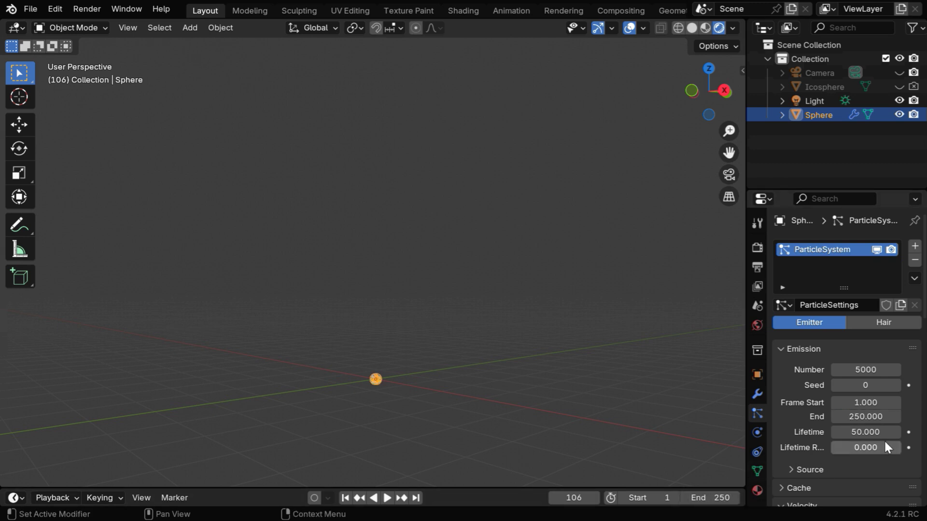
pyautogui.click(864, 433)
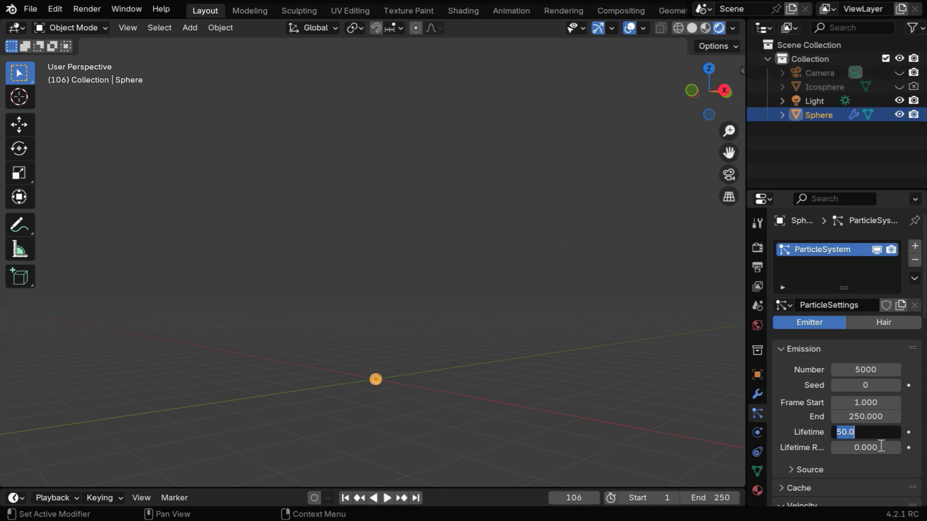
pyautogui.write('100')
pyautogui.press('Return')
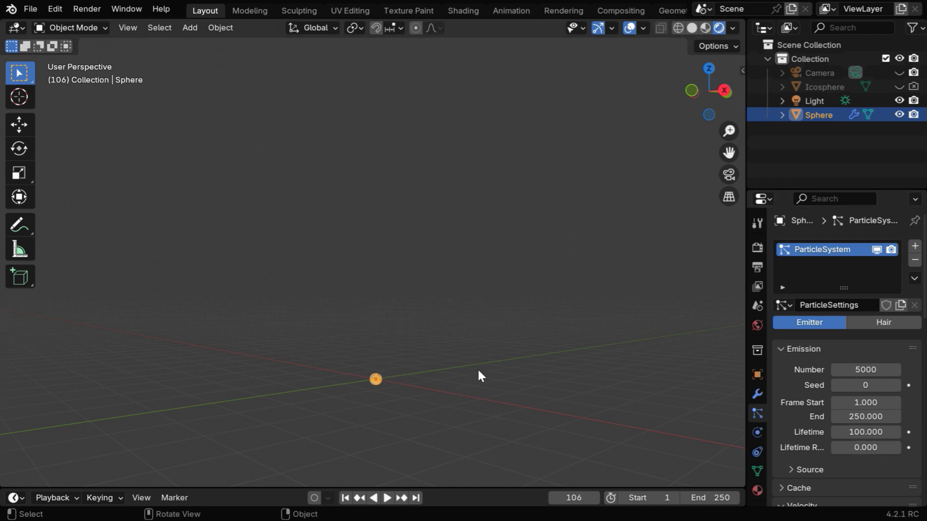
# Step: Replay the animation from the first frame to check the denser fountain
pyautogui.click(345, 497)
pyautogui.click(387, 498)
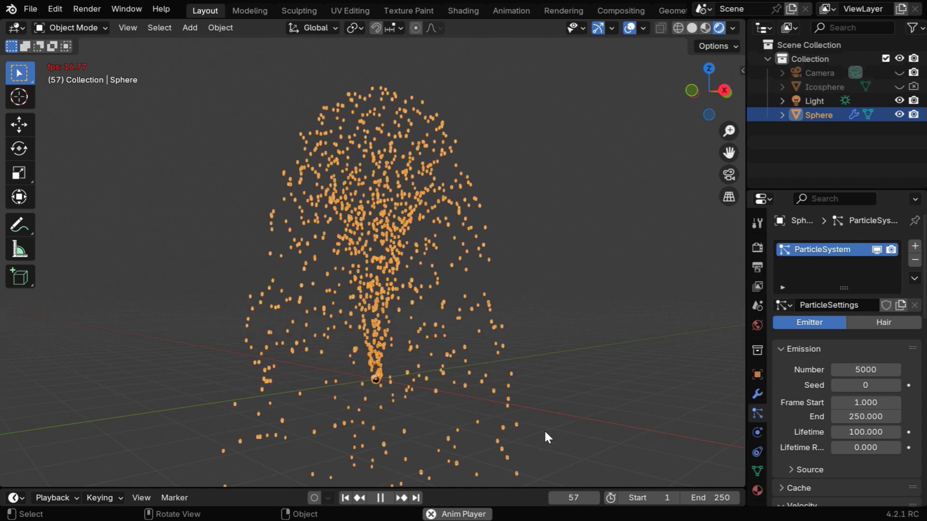
pyautogui.click(572, 430)
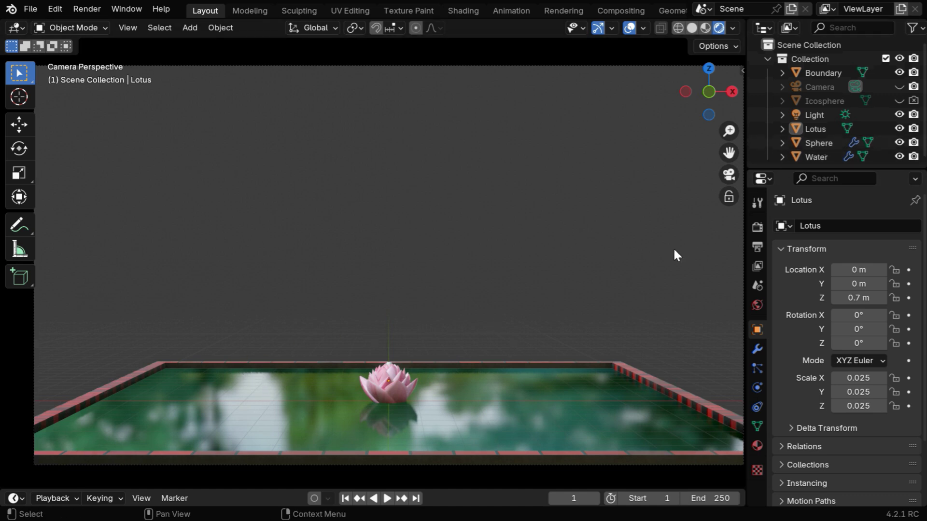
# Step: Lift the Lotus above the Sphere to inspect the emitter's particle settings, and undo the move
pyautogui.click(399, 383)
pyautogui.press('g')
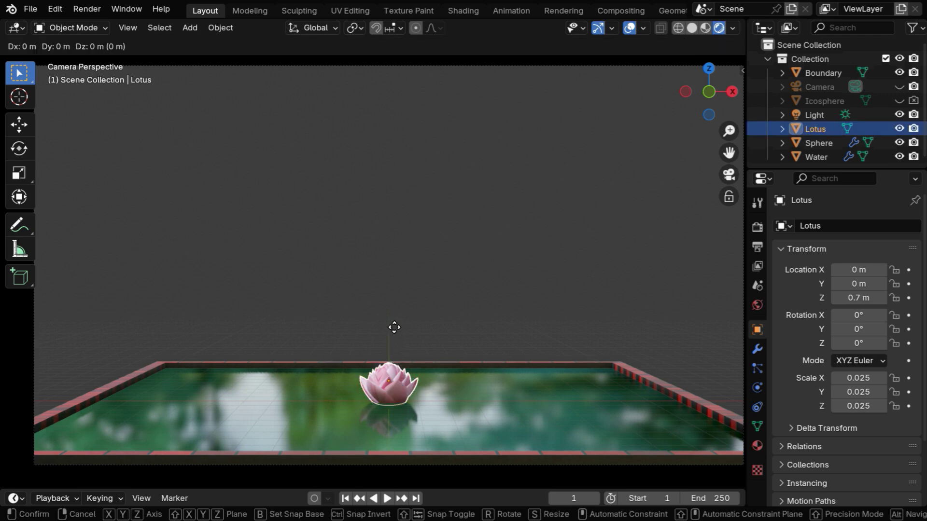
pyautogui.click(395, 311)
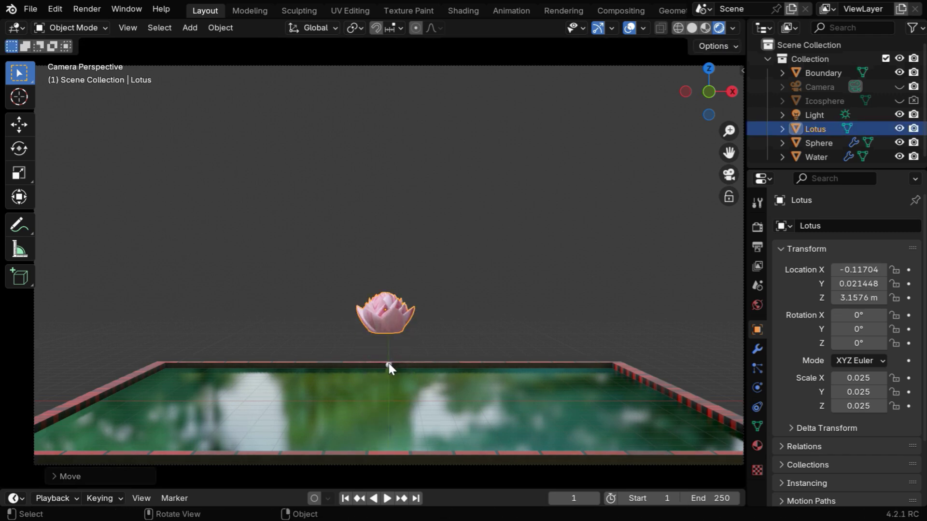
pyautogui.click(389, 366)
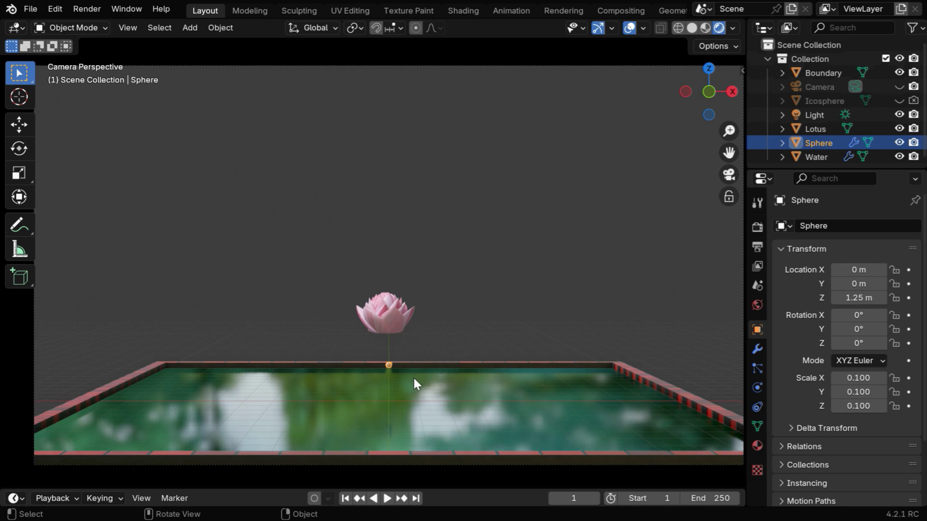
pyautogui.click(756, 369)
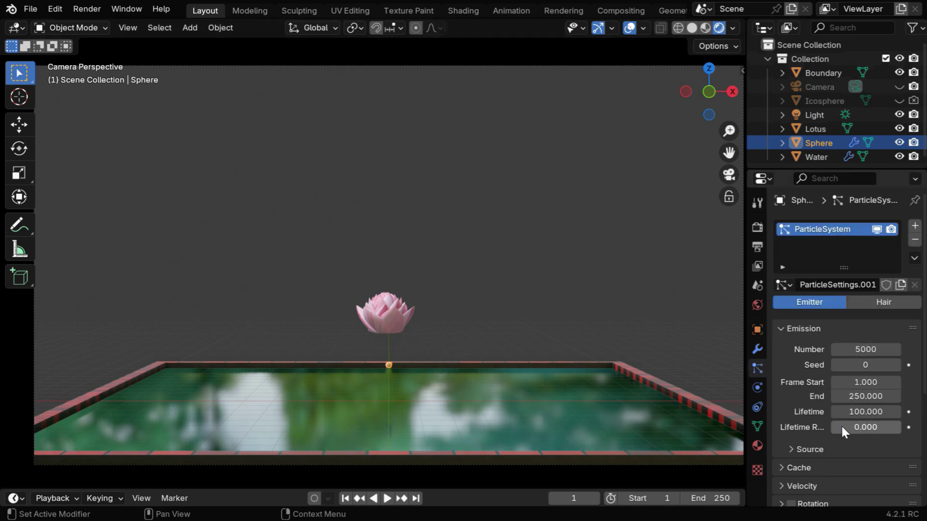
pyautogui.hotkey('ctrl', 'z')
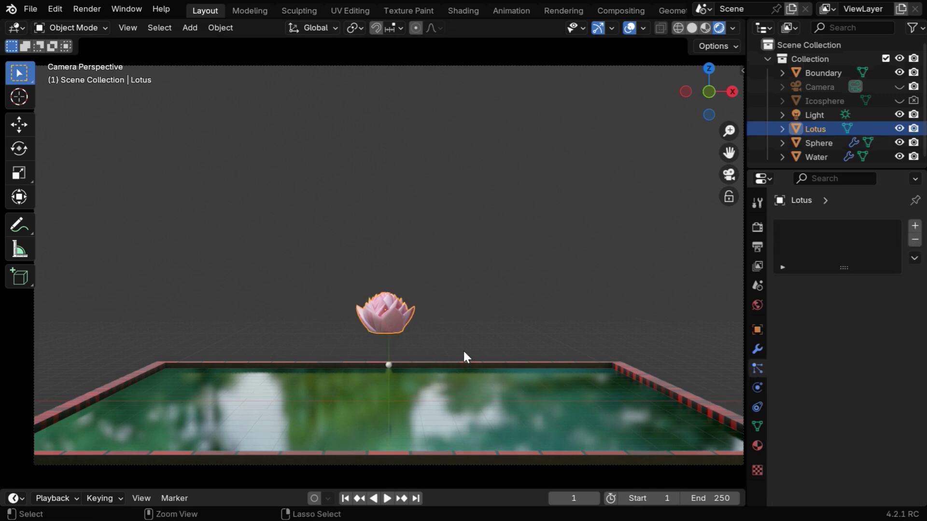
pyautogui.hotkey('ctrl', 'z')
# Step: Play the animation of the fountain rising from the lotus in the pond, and pause it
pyautogui.press('space')
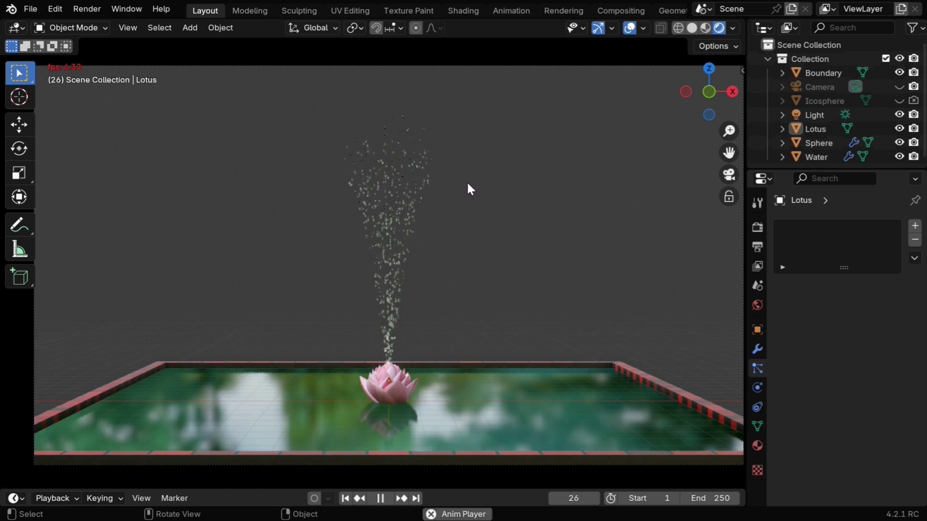
pyautogui.press('space')
# Step: Examine the Water object's Dynamic Paint canvas settings and the Sphere's Dynamic Paint brush settings
pyautogui.click(495, 408)
pyautogui.press('g')
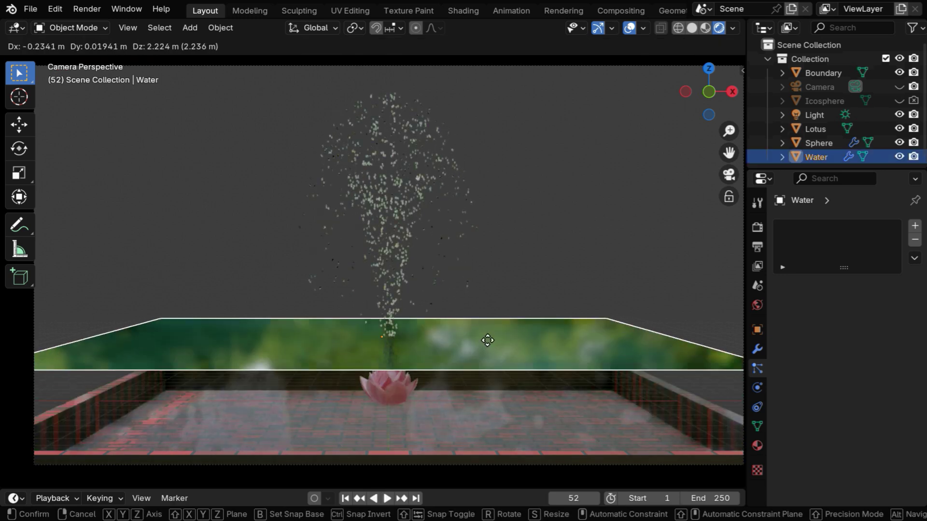
pyautogui.rightClick(489, 407)
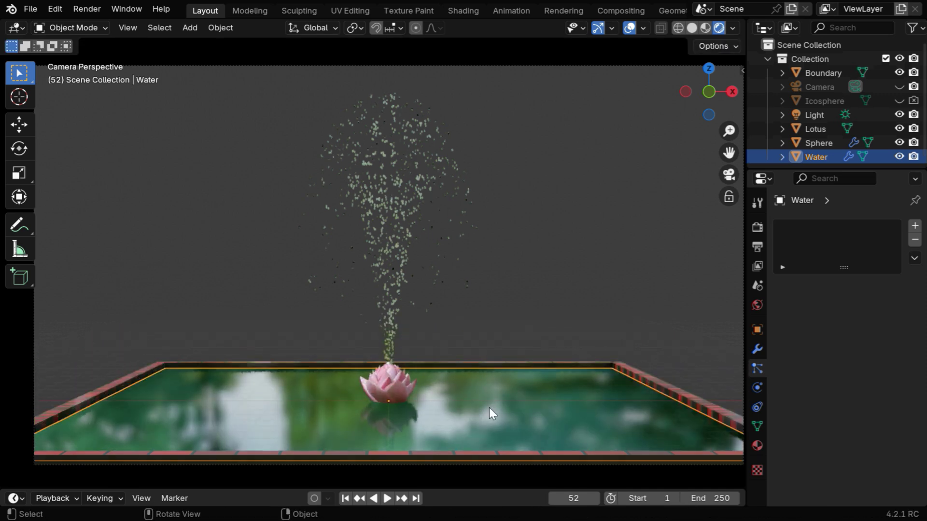
pyautogui.click(755, 388)
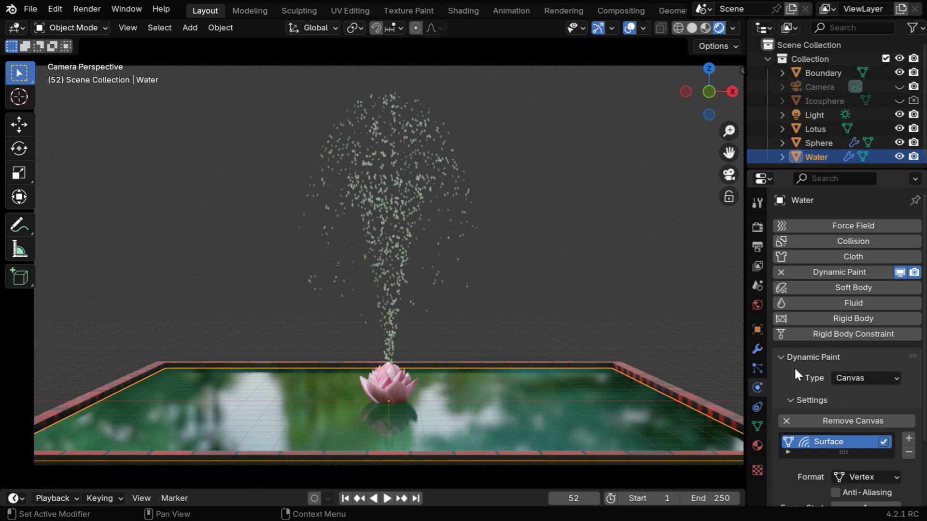
pyautogui.click(400, 293)
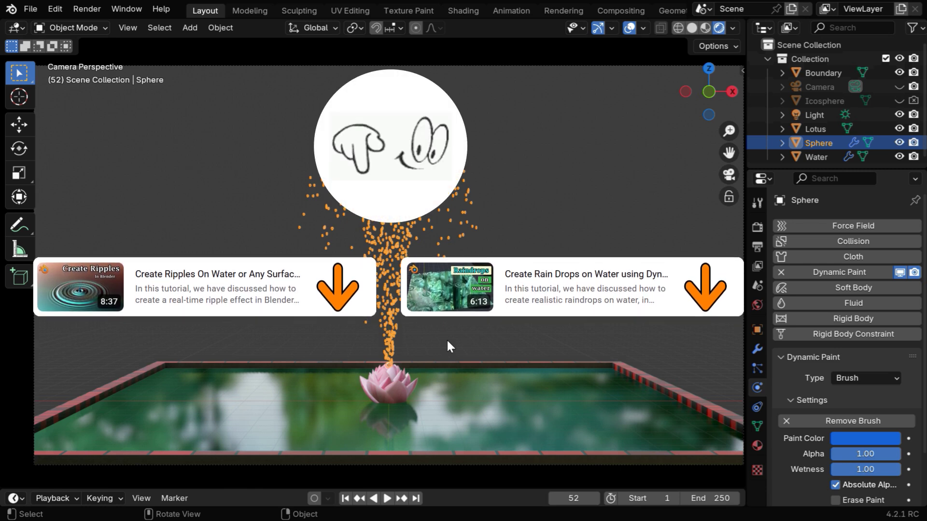
# Step: Play the animation in Rendered and Solid shading to check the water ripples, and pause it back in Rendered shading
pyautogui.click(388, 500)
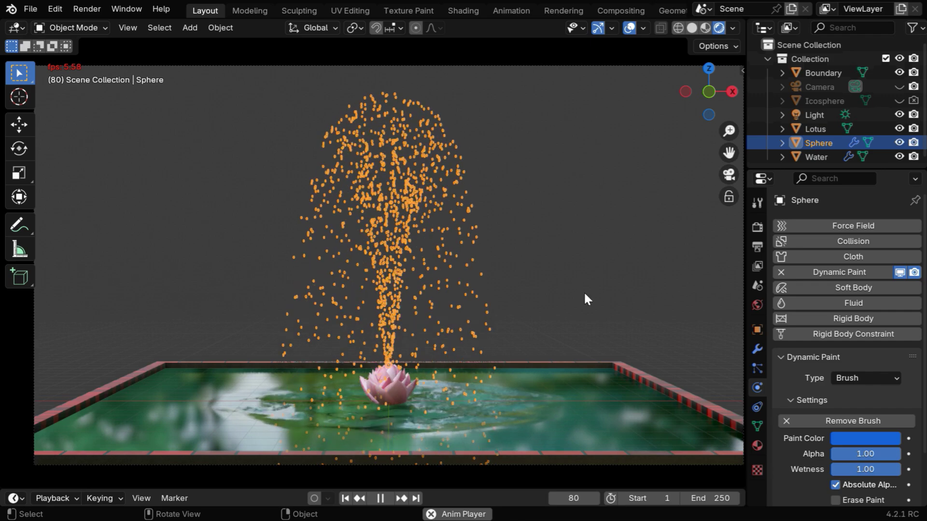
pyautogui.click(693, 29)
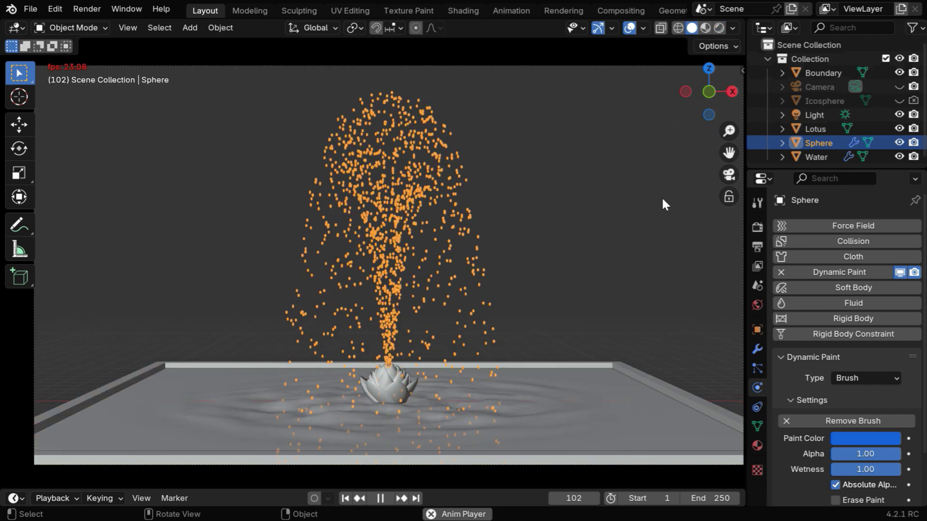
pyautogui.click(617, 294)
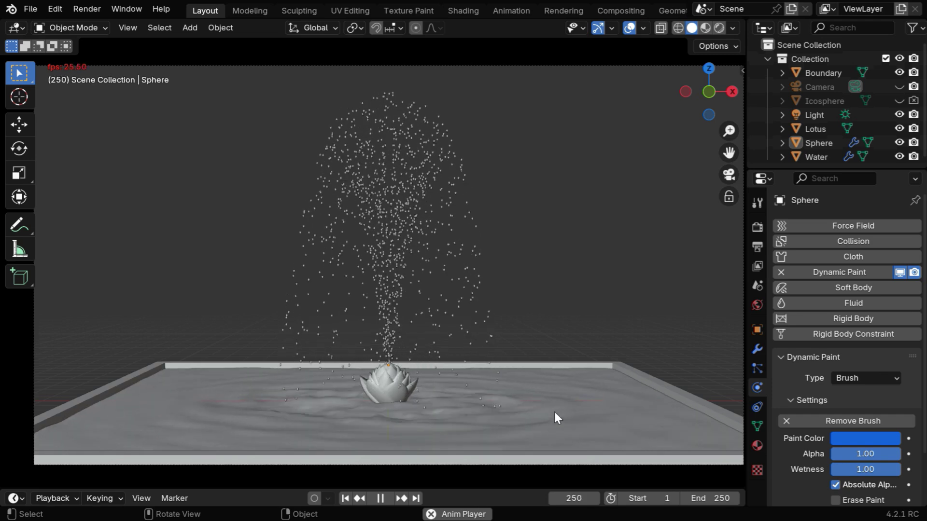
pyautogui.click(717, 28)
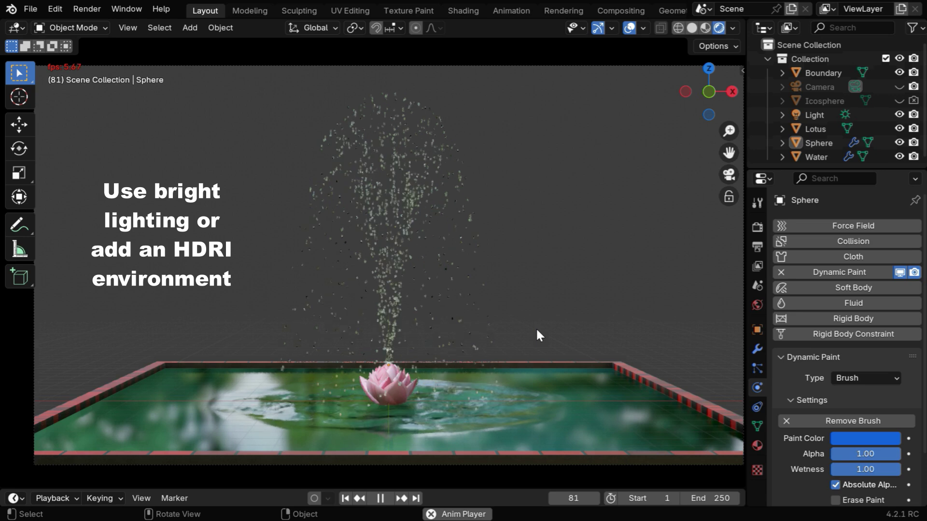
pyautogui.press('space')
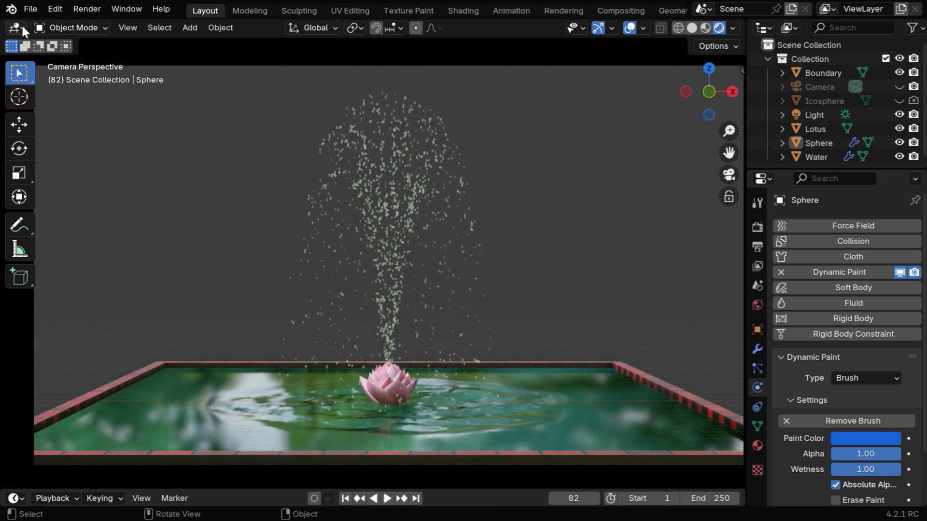
# Step: Examine the World's HDRI node setup in the Shader Editor, return to the 3D Viewport and view the EEVEE render settings
pyautogui.click(21, 26)
pyautogui.click(45, 155)
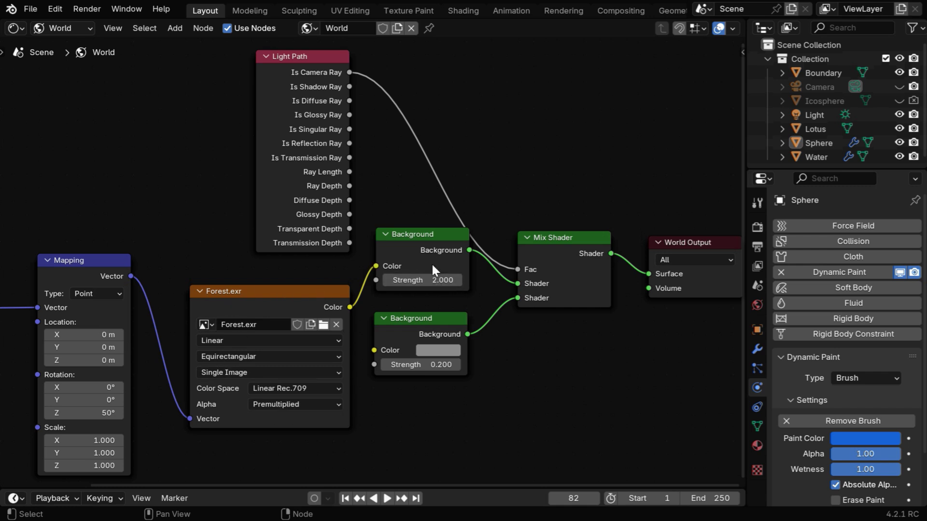
pyautogui.click(18, 24)
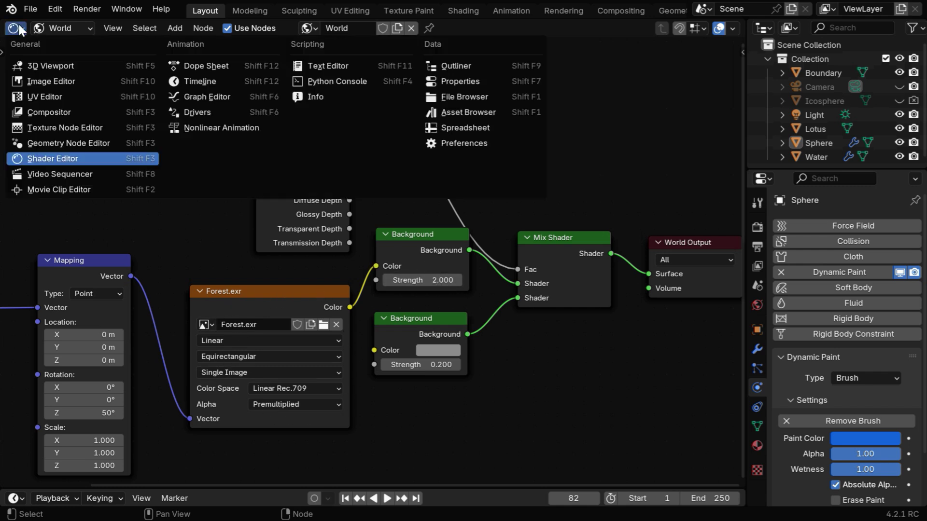
pyautogui.click(32, 57)
pyautogui.click(757, 228)
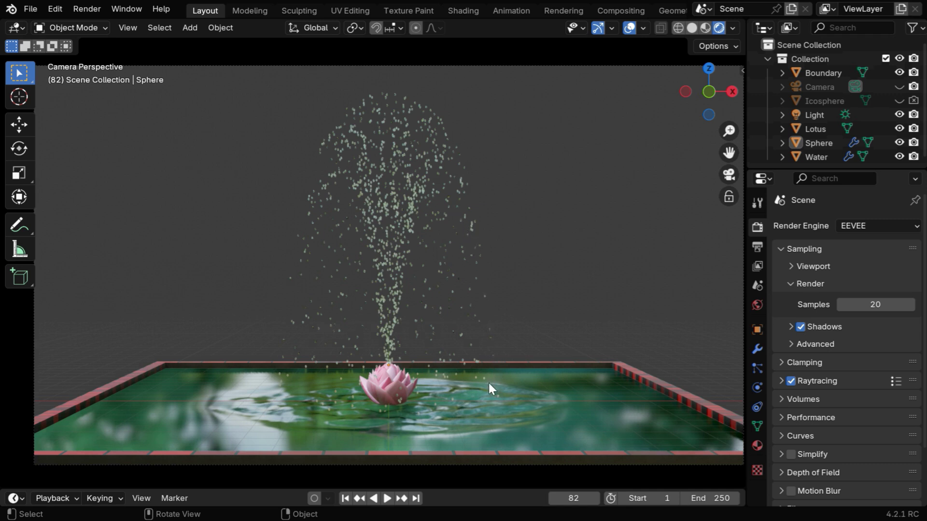
# Step: Enable Die on Hit in the physics deflection settings of the Sphere's particle system
pyautogui.click(403, 283)
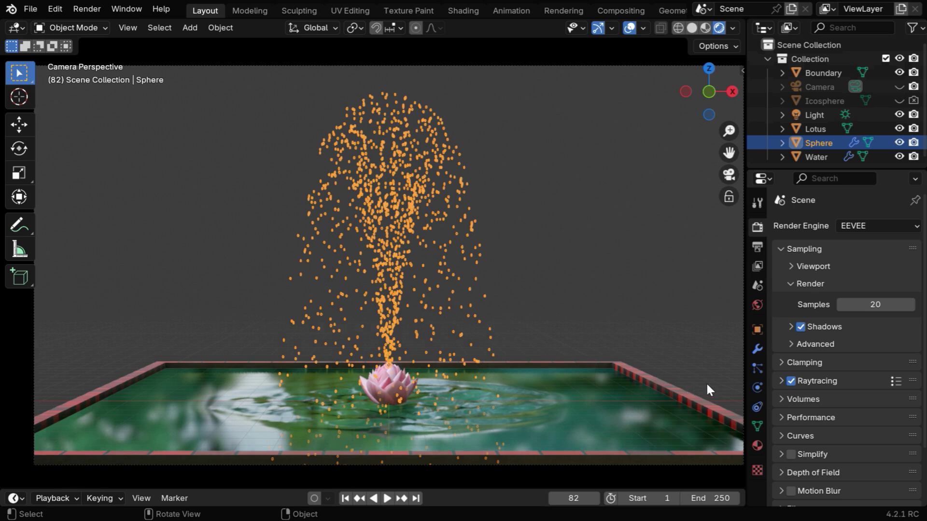
pyautogui.click(758, 369)
pyautogui.scroll(-8, 808, 406)
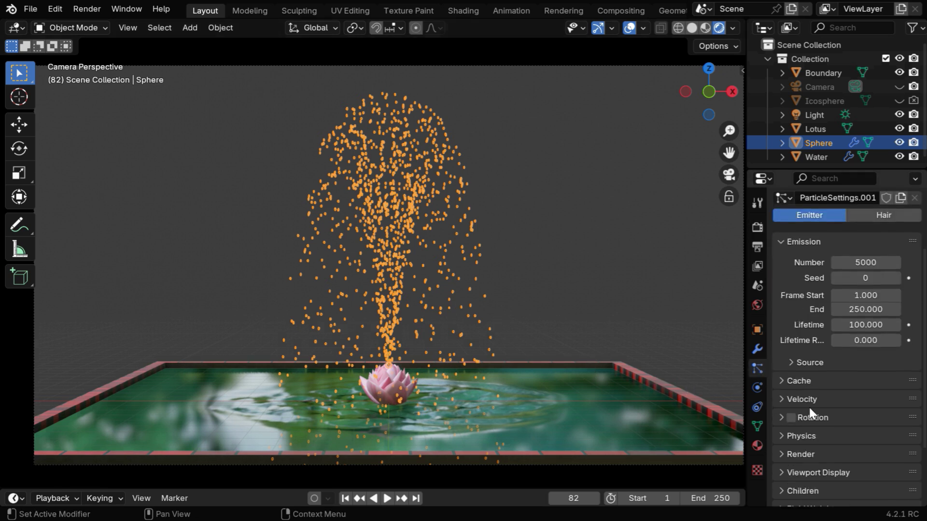
pyautogui.click(783, 351)
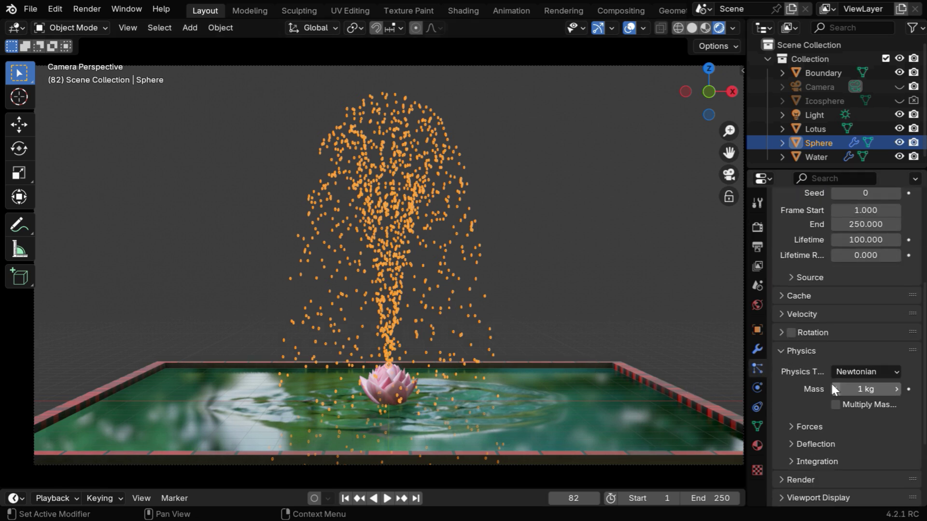
pyautogui.scroll(-5, 830, 381)
pyautogui.click(791, 334)
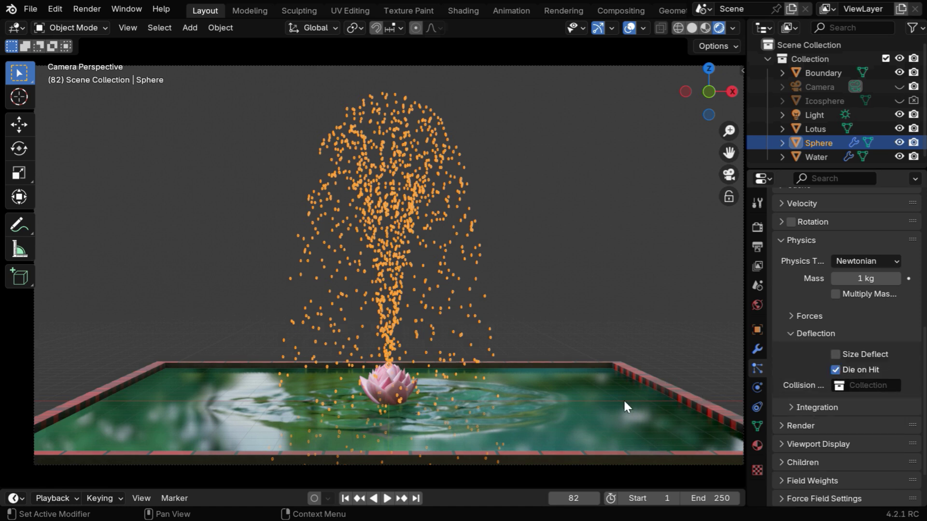
# Step: Add Collision physics to the Water object
pyautogui.click(576, 402)
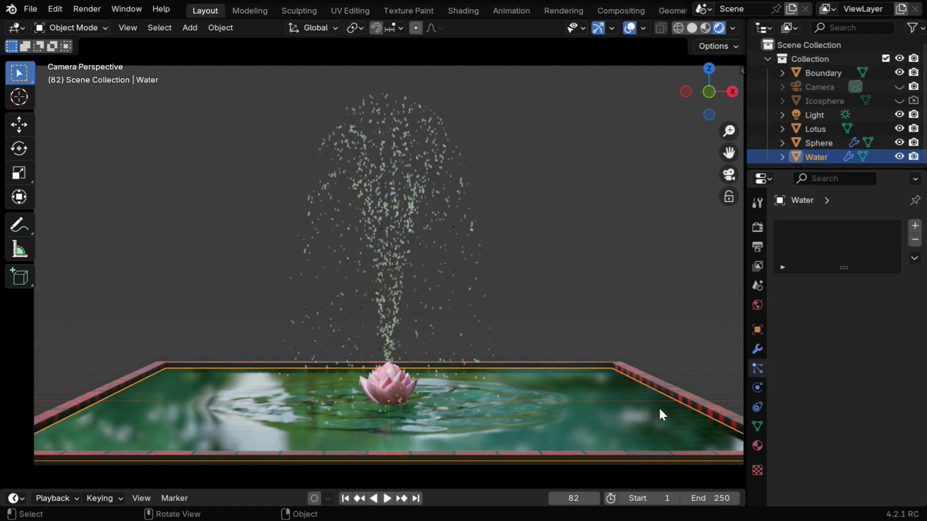
pyautogui.click(753, 389)
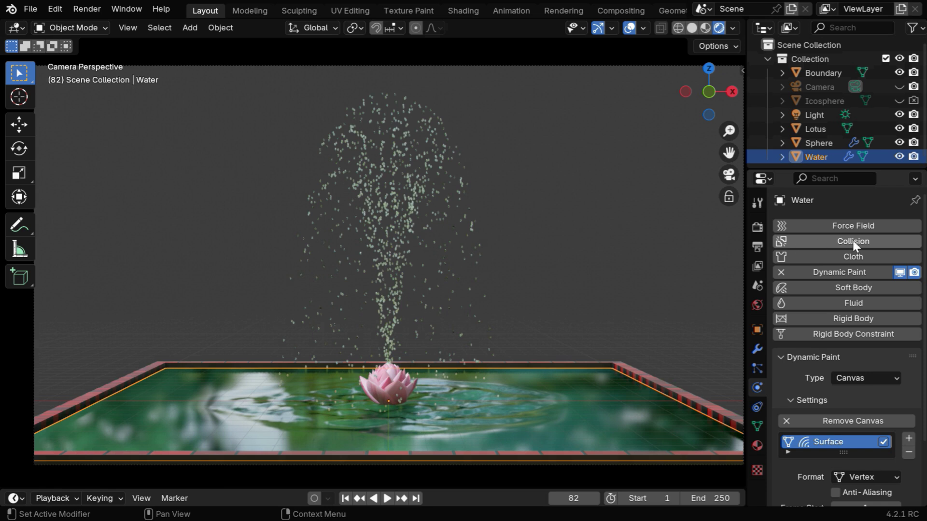
pyautogui.click(809, 240)
# Step: Bake all dynamics from the cache of the Water's Dynamic Paint canvas
pyautogui.scroll(-5, 819, 365)
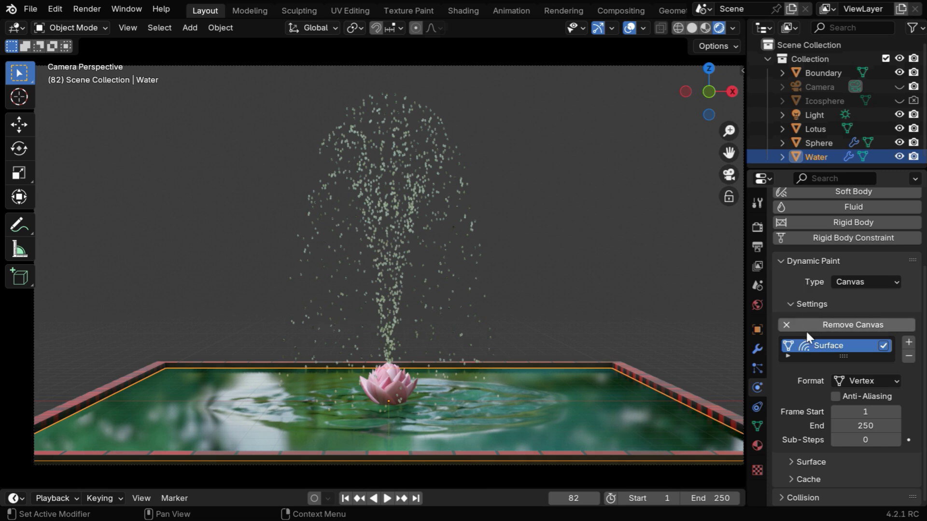
pyautogui.click(799, 480)
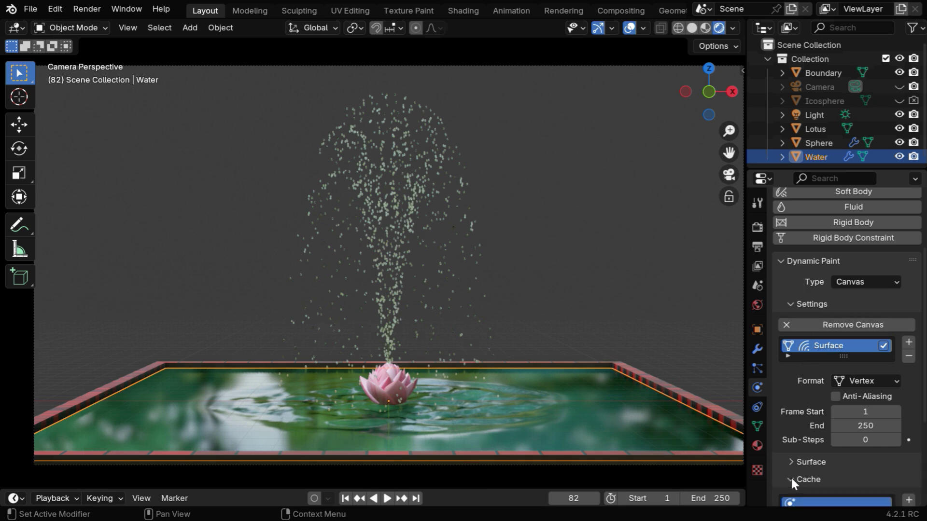
pyautogui.scroll(-5, 855, 465)
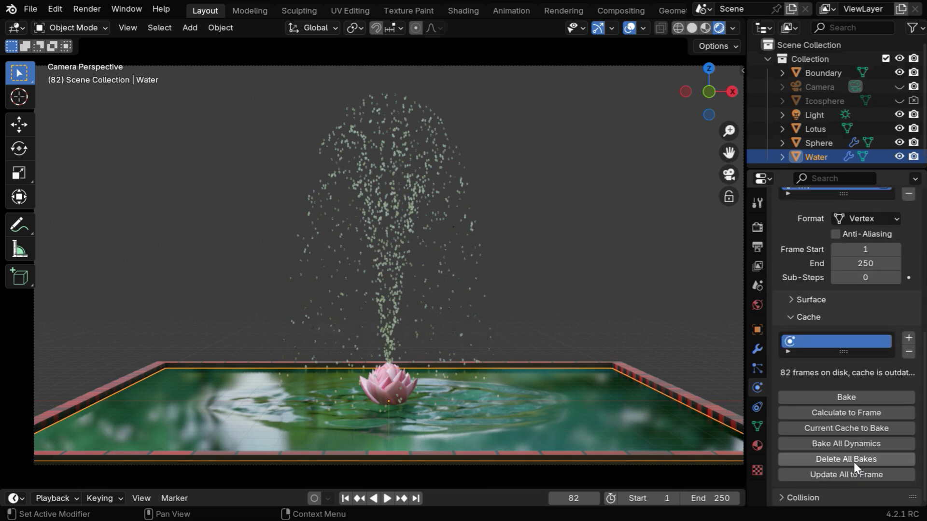
pyautogui.click(847, 447)
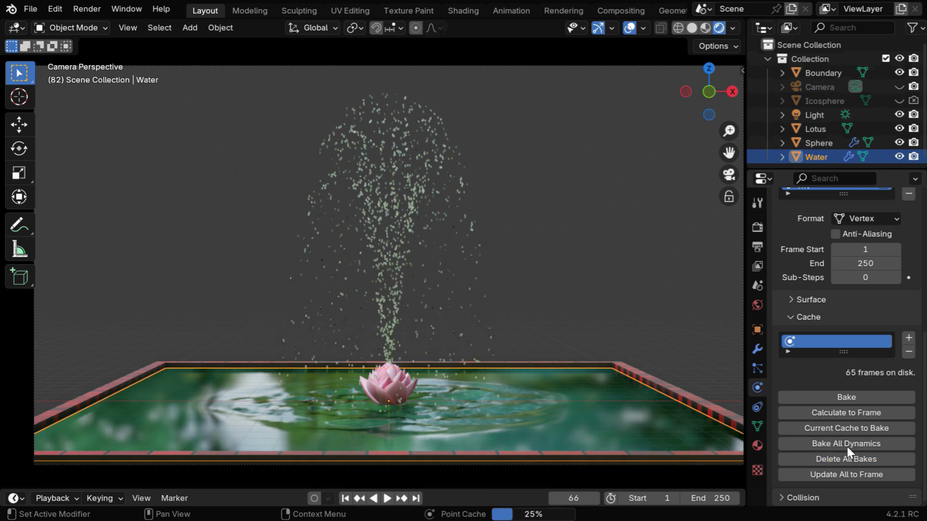